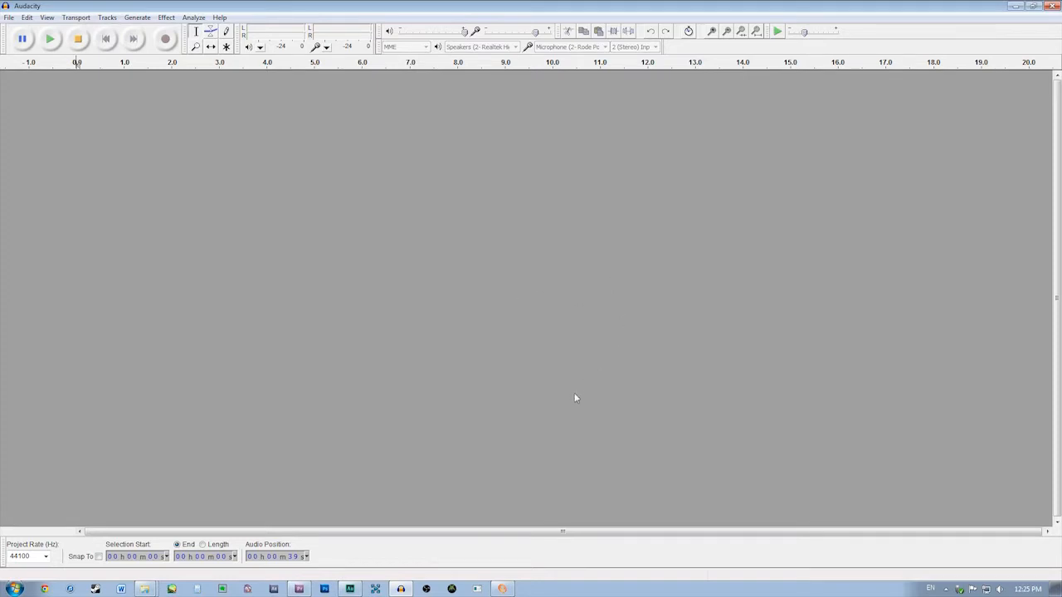
Switch from Audacity to Premiere Pro and collapse the Audio 4 track in the timeline
{"action": "left_click", "coordinate": [1019, 7]}
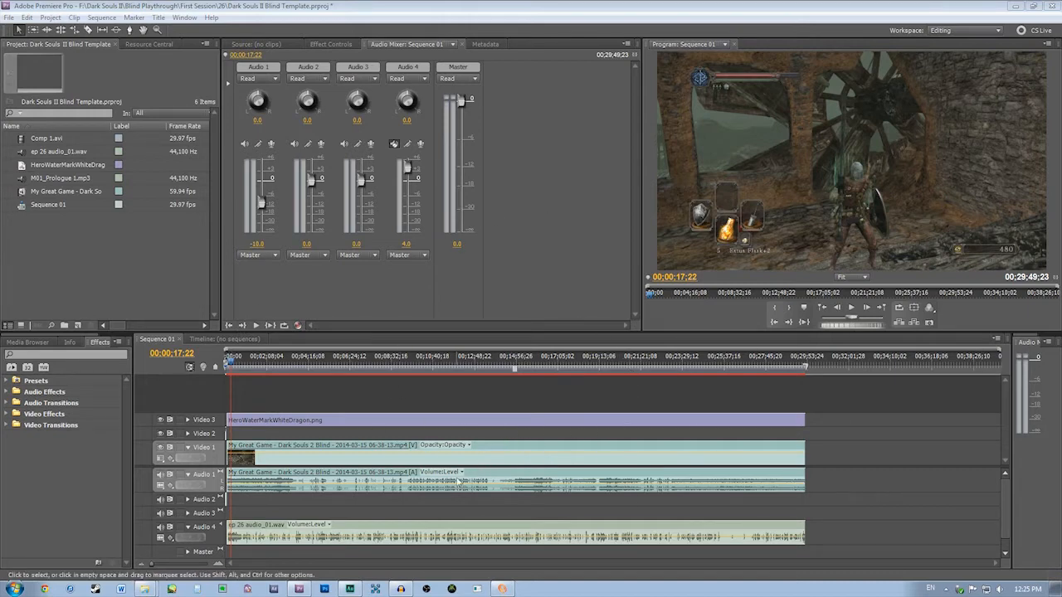
{"action": "left_click", "coordinate": [188, 527]}
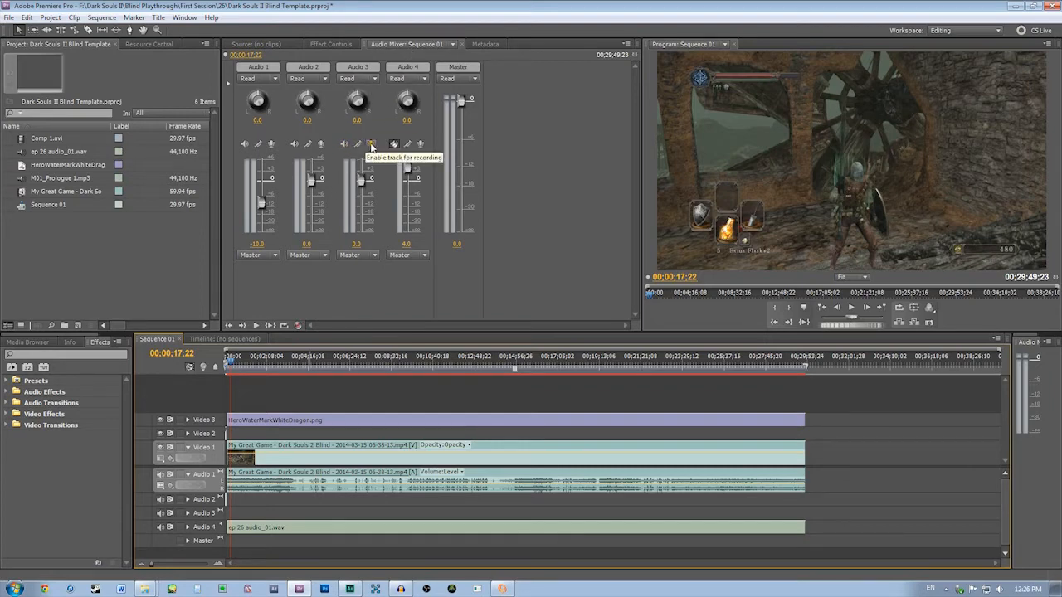
Arm Audio 3 for microphone recording, mute the track, and record a voice-over of about 12 seconds
{"action": "left_click", "coordinate": [371, 146]}
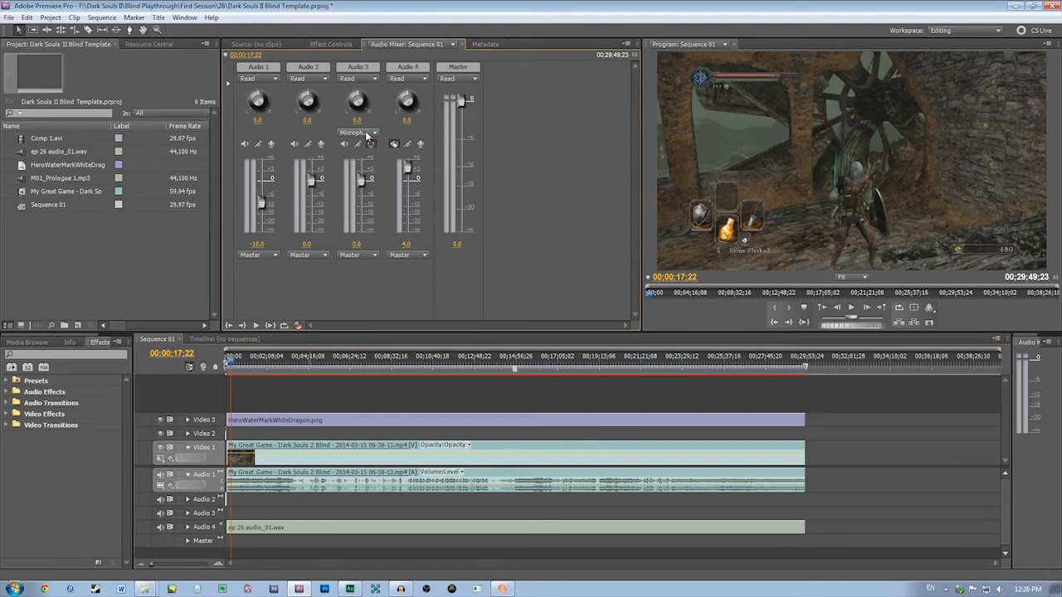
{"action": "left_click", "coordinate": [367, 134]}
{"action": "left_click", "coordinate": [368, 145]}
{"action": "left_click", "coordinate": [345, 144]}
{"action": "left_click", "coordinate": [344, 145]}
{"action": "left_click", "coordinate": [257, 326]}
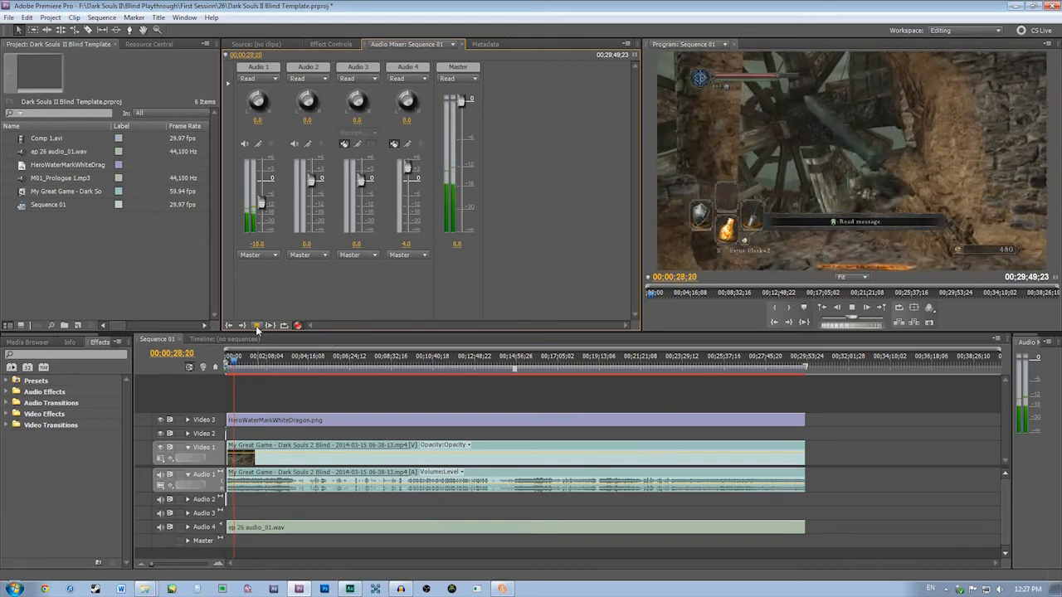
{"action": "left_click", "coordinate": [258, 325]}
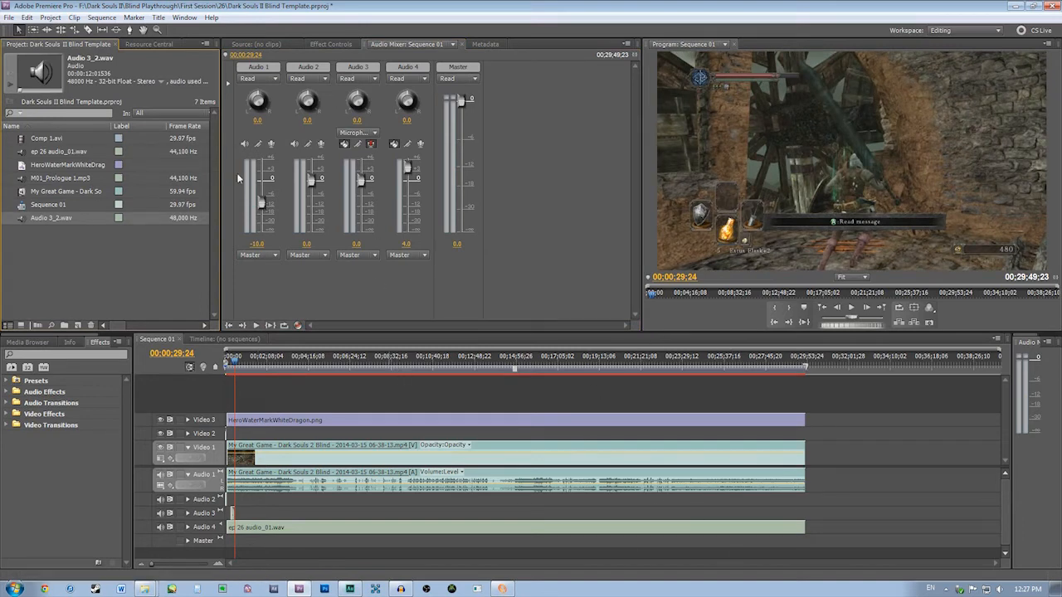
Reveal the recorded voice-over file Audio 3_2.wav in Windows Explorer
{"action": "left_click", "coordinate": [235, 517]}
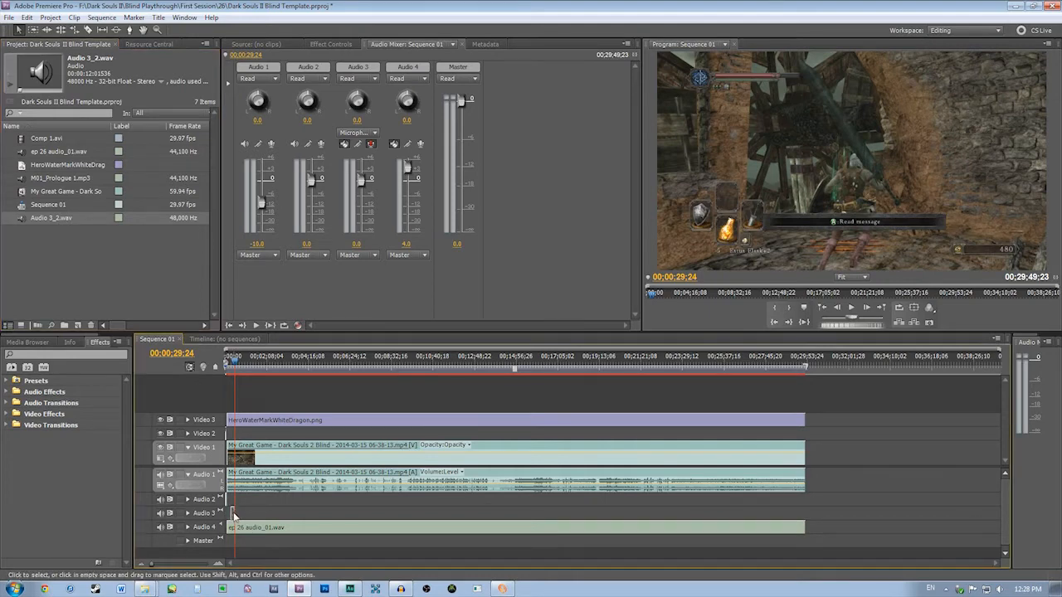
{"action": "left_click", "coordinate": [220, 565]}
{"action": "left_click", "coordinate": [220, 565]}
{"action": "left_click", "coordinate": [222, 565]}
{"action": "left_click", "coordinate": [221, 565]}
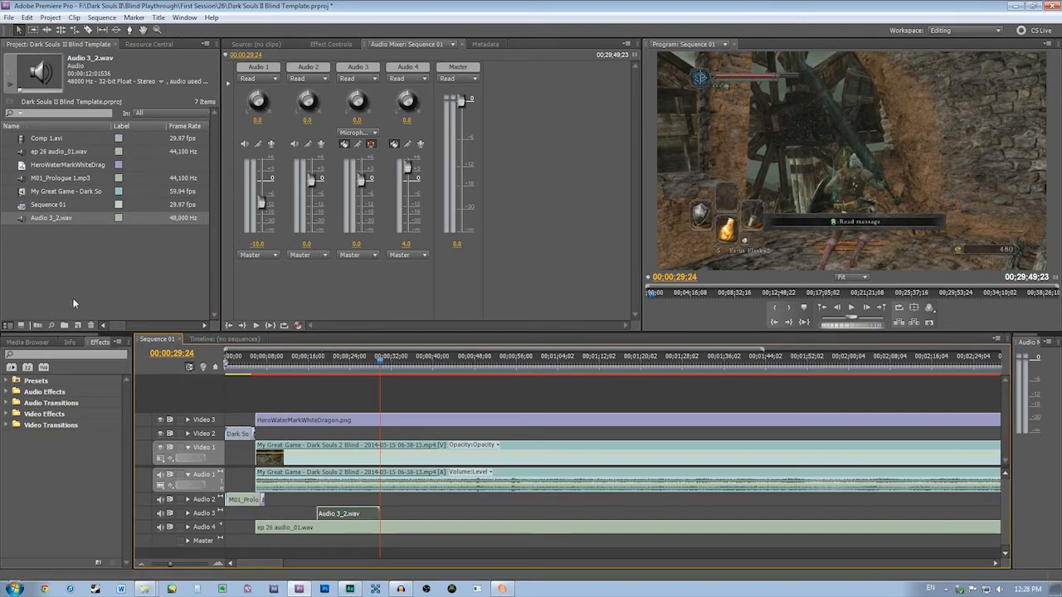
{"action": "right_click", "coordinate": [48, 217]}
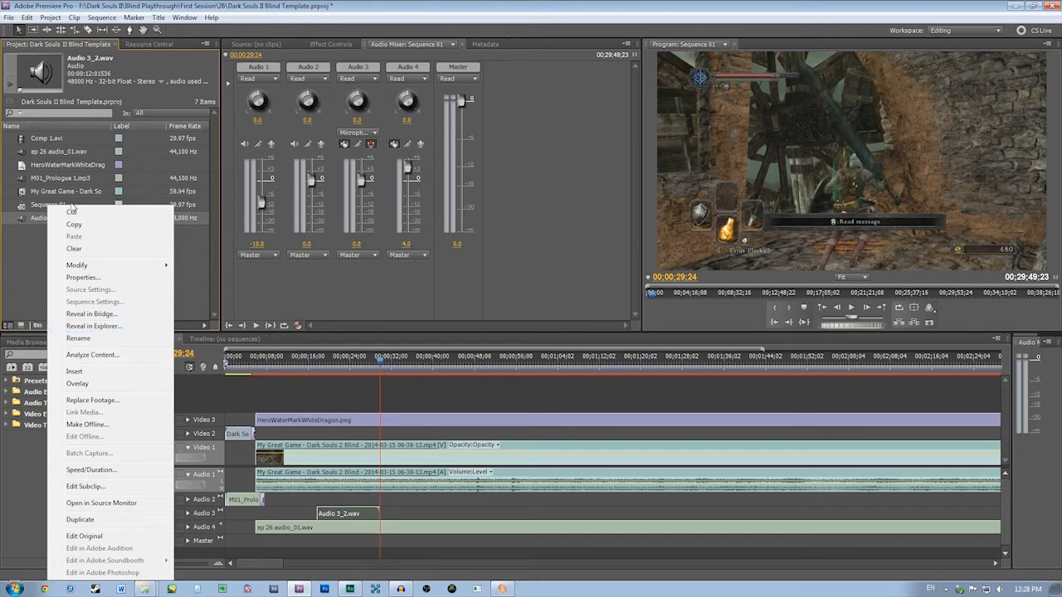
{"action": "left_click", "coordinate": [105, 329]}
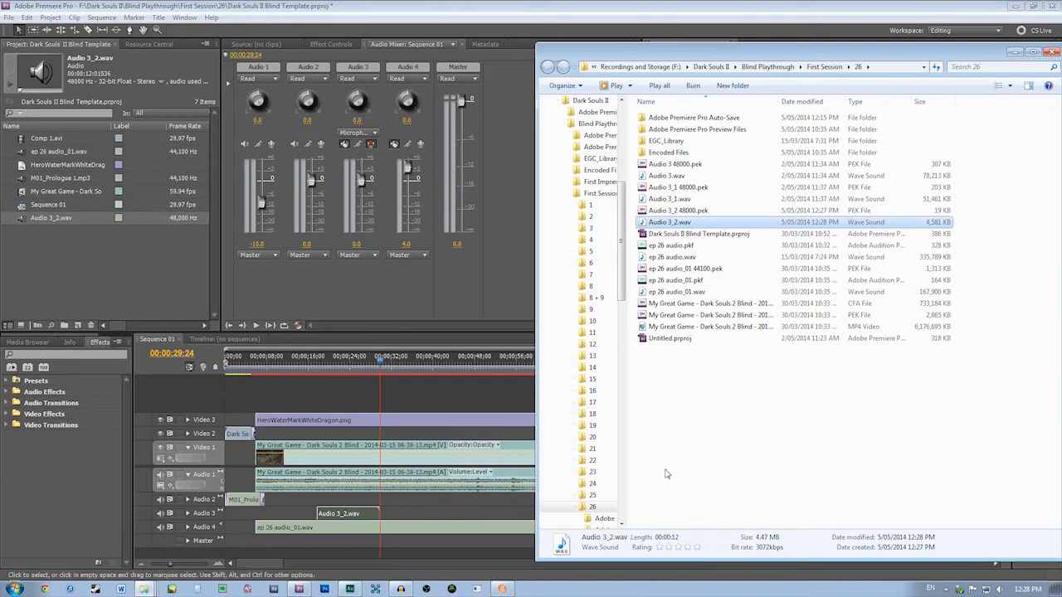
{"action": "left_click_drag", "start_coordinate": [769, 55], "coordinate": [456, 47]}
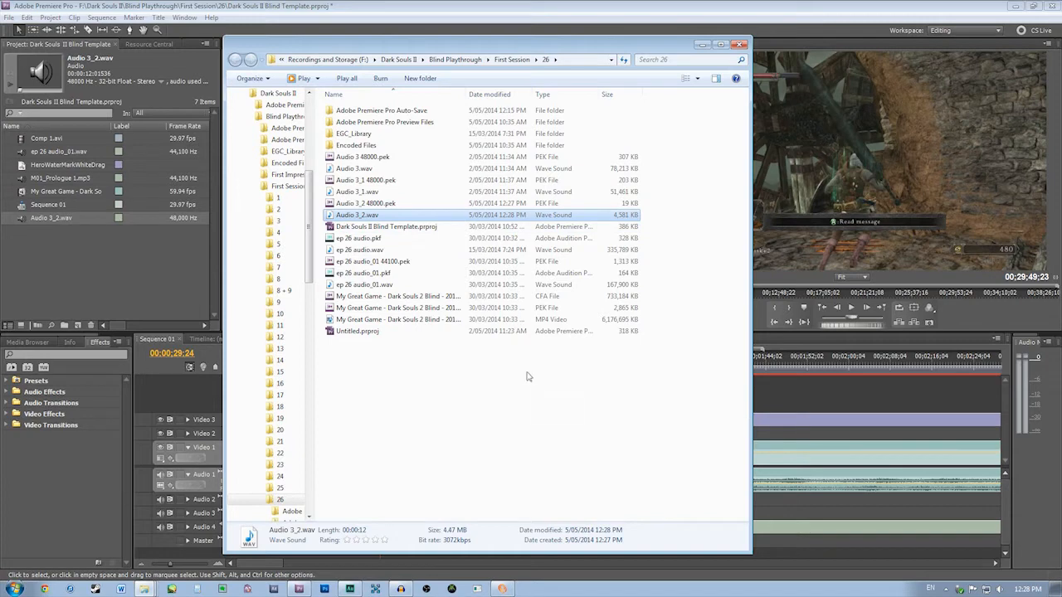
Switch to Adobe Audition, import Audio 3_2.wav from its folder, and open it in the waveform editor
{"action": "left_click", "coordinate": [1015, 5]}
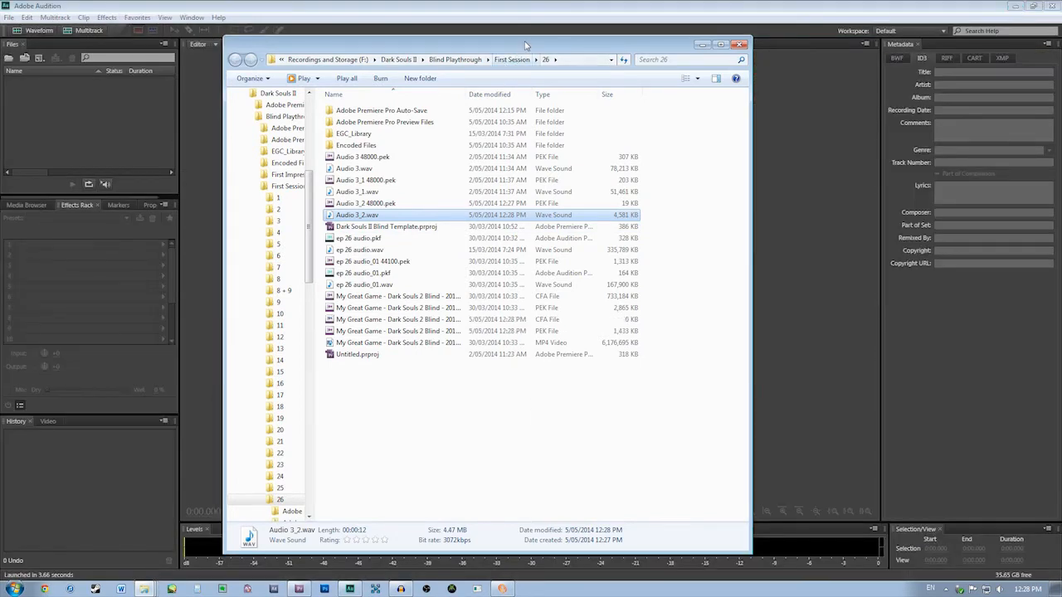
{"action": "left_click_drag", "start_coordinate": [523, 45], "coordinate": [752, 49]}
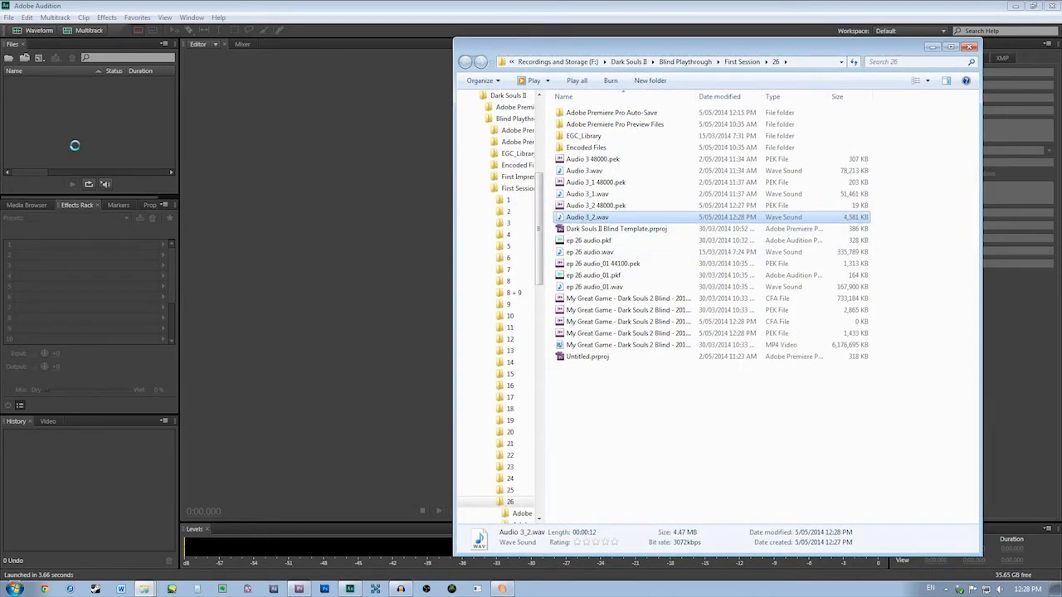
{"action": "left_click", "coordinate": [359, 5]}
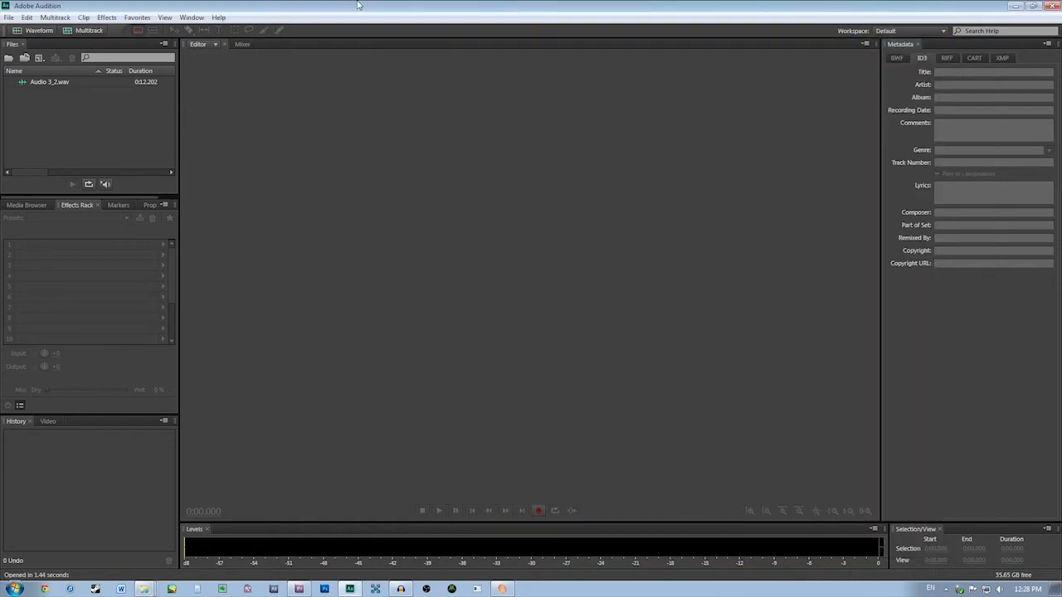
{"action": "left_click", "coordinate": [37, 83]}
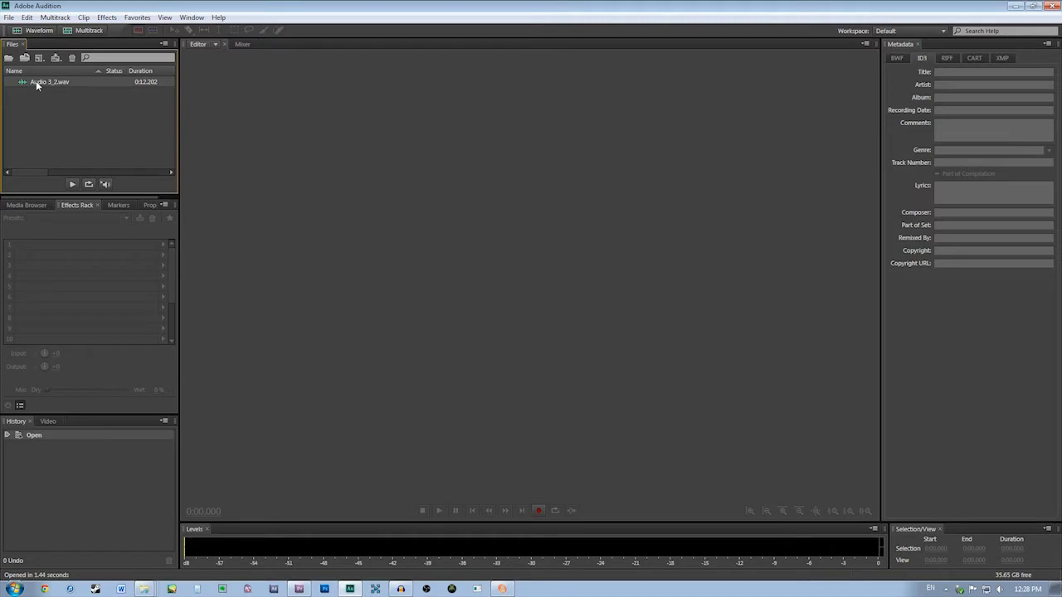
{"action": "double_click", "coordinate": [38, 84]}
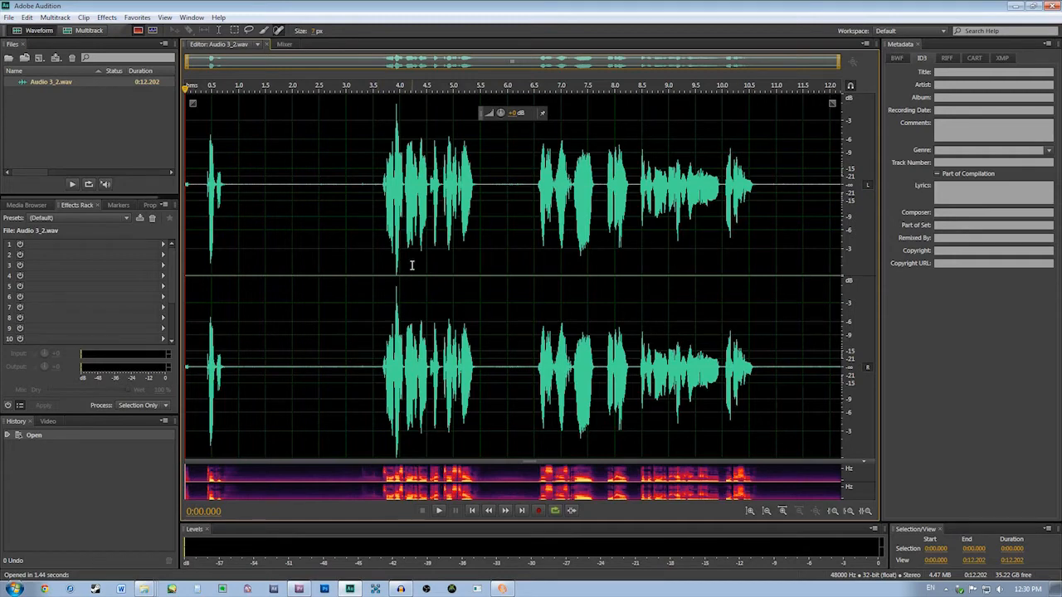
Examine the quiet stretches between the spoken parts of the waveform for background noise
{"action": "left_click", "coordinate": [352, 184]}
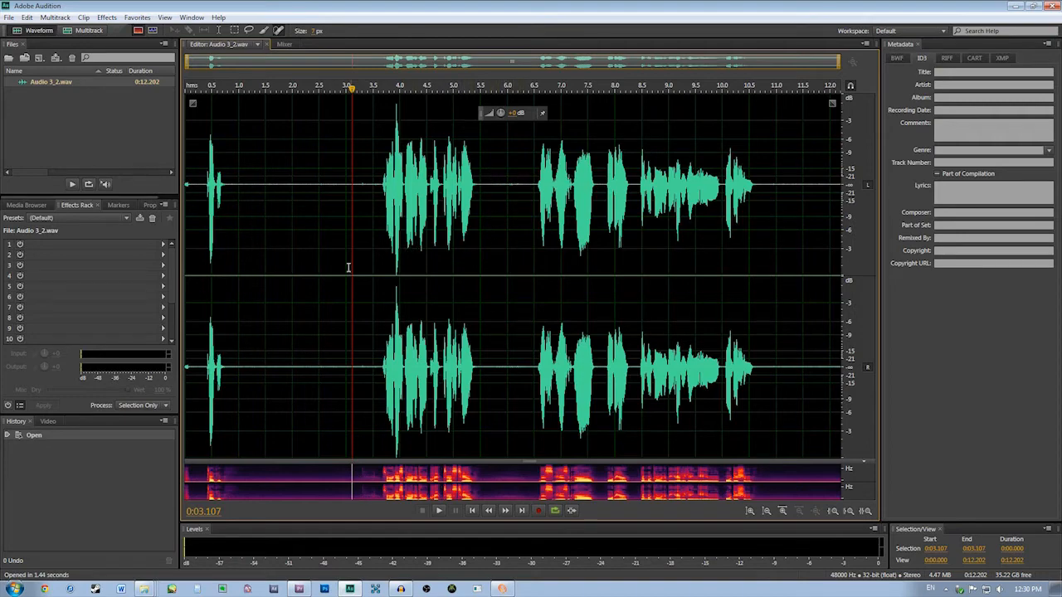
{"action": "scroll", "coordinate": [357, 192], "scroll_direction": "up", "scroll_amount": 10}
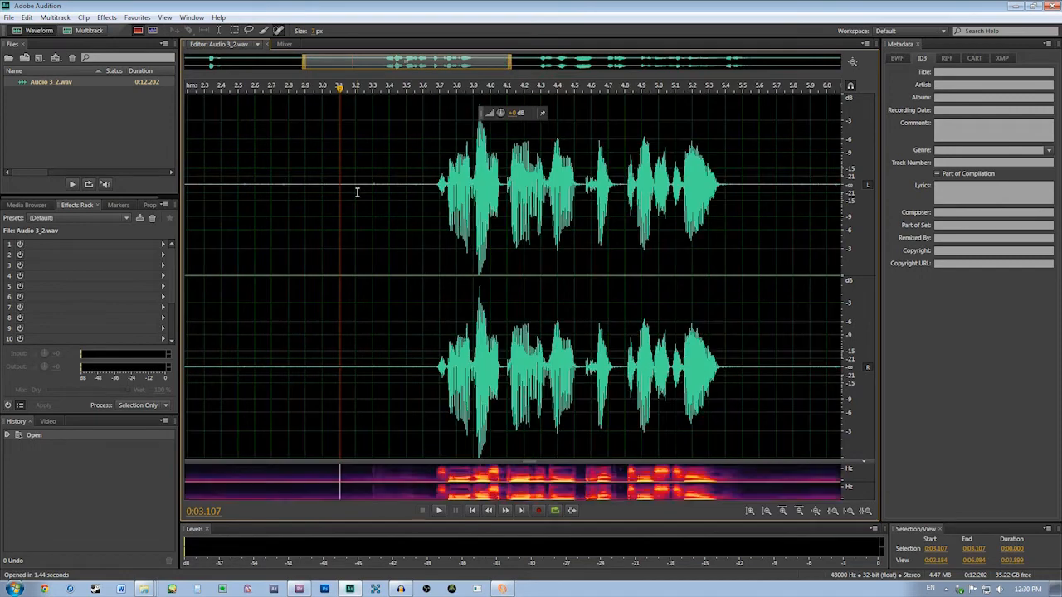
{"action": "scroll", "coordinate": [357, 192], "scroll_direction": "up", "scroll_amount": 4}
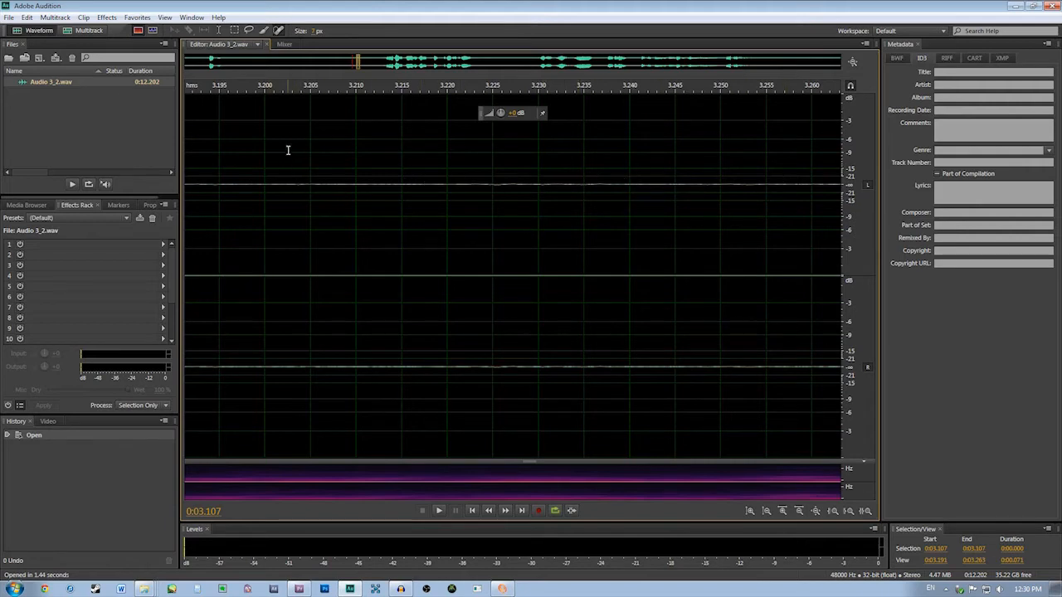
{"action": "scroll", "coordinate": [507, 190], "scroll_direction": "down", "scroll_amount": 4}
{"action": "scroll", "coordinate": [581, 215], "scroll_direction": "down", "scroll_amount": 2}
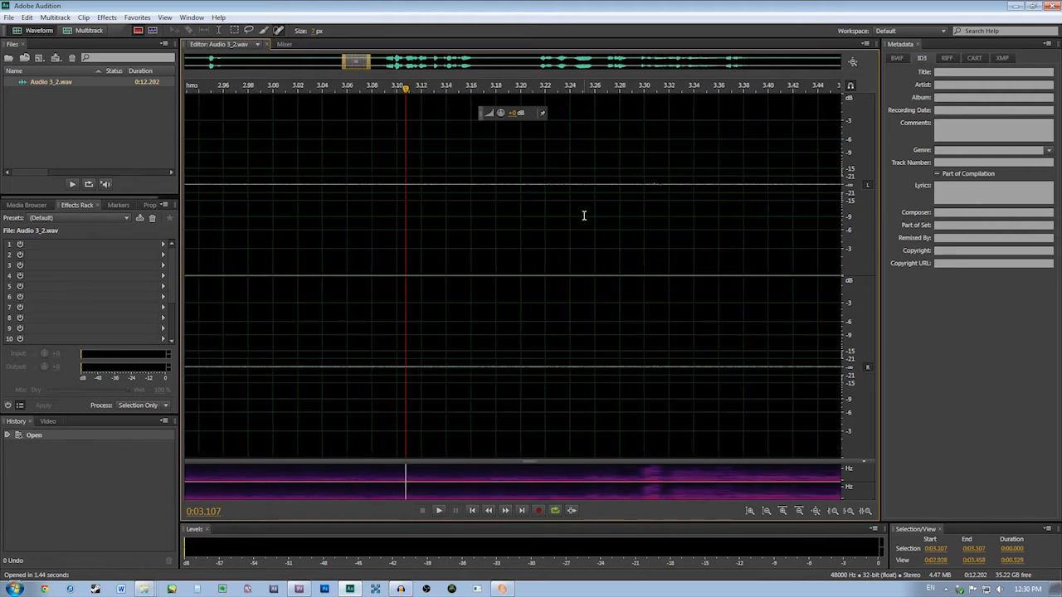
{"action": "scroll", "coordinate": [669, 186], "scroll_direction": "up", "scroll_amount": 5}
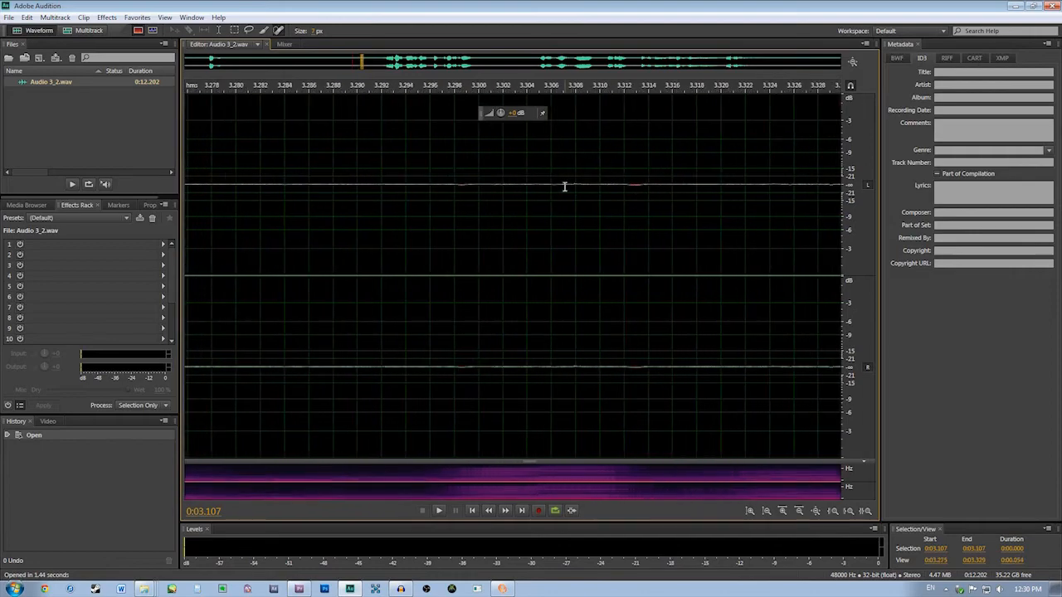
{"action": "scroll", "coordinate": [564, 187], "scroll_direction": "down", "scroll_amount": 3}
{"action": "scroll", "coordinate": [564, 186], "scroll_direction": "down", "scroll_amount": 8}
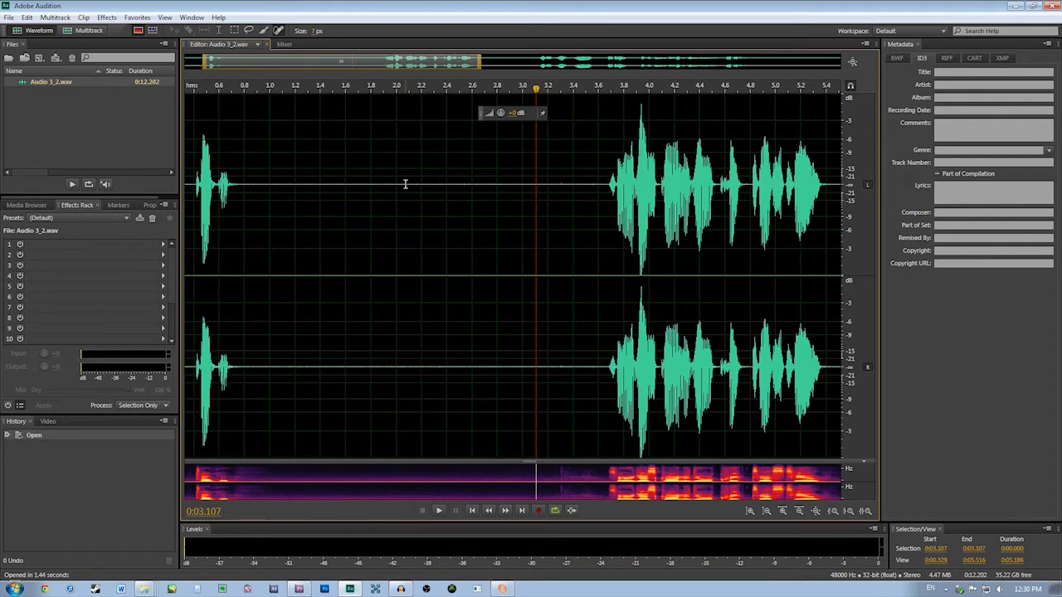
{"action": "scroll", "coordinate": [230, 182], "scroll_direction": "up", "scroll_amount": 5}
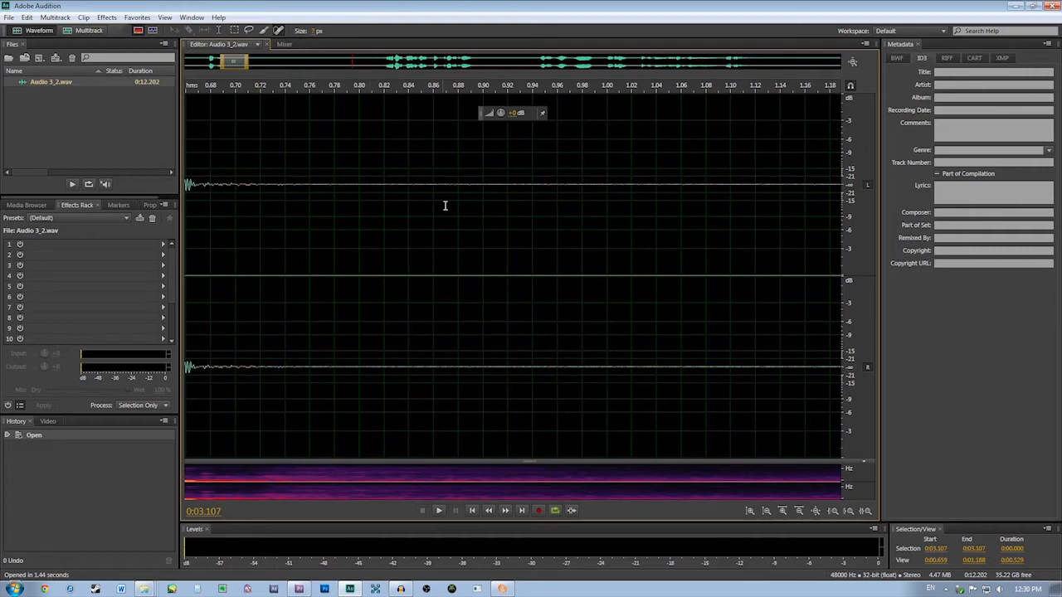
{"action": "scroll", "coordinate": [226, 199], "scroll_direction": "down", "scroll_amount": 1}
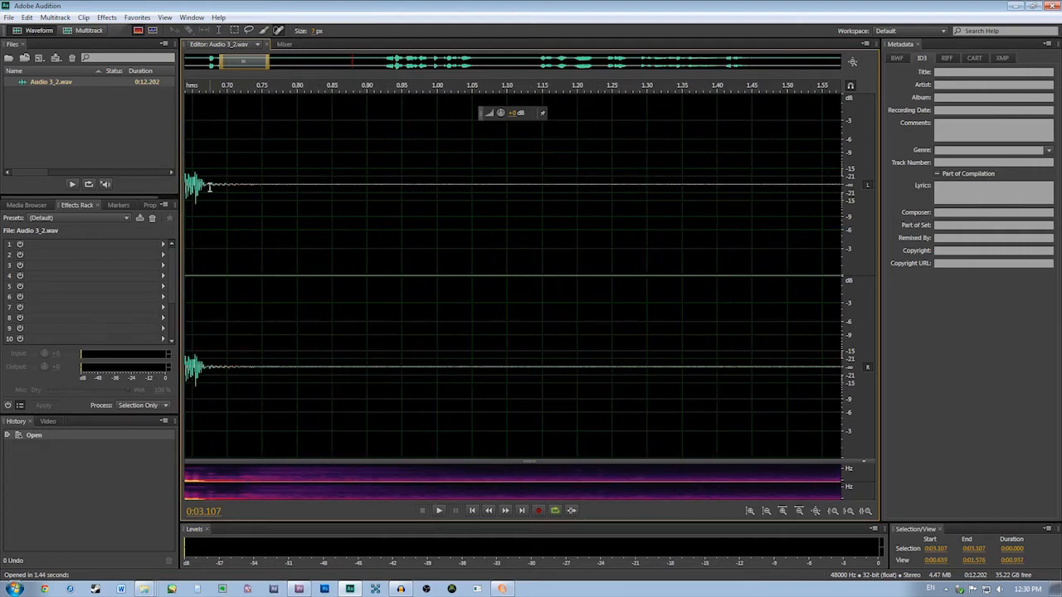
{"action": "scroll", "coordinate": [415, 210], "scroll_direction": "down", "scroll_amount": 5}
{"action": "scroll", "coordinate": [415, 210], "scroll_direction": "down", "scroll_amount": 4}
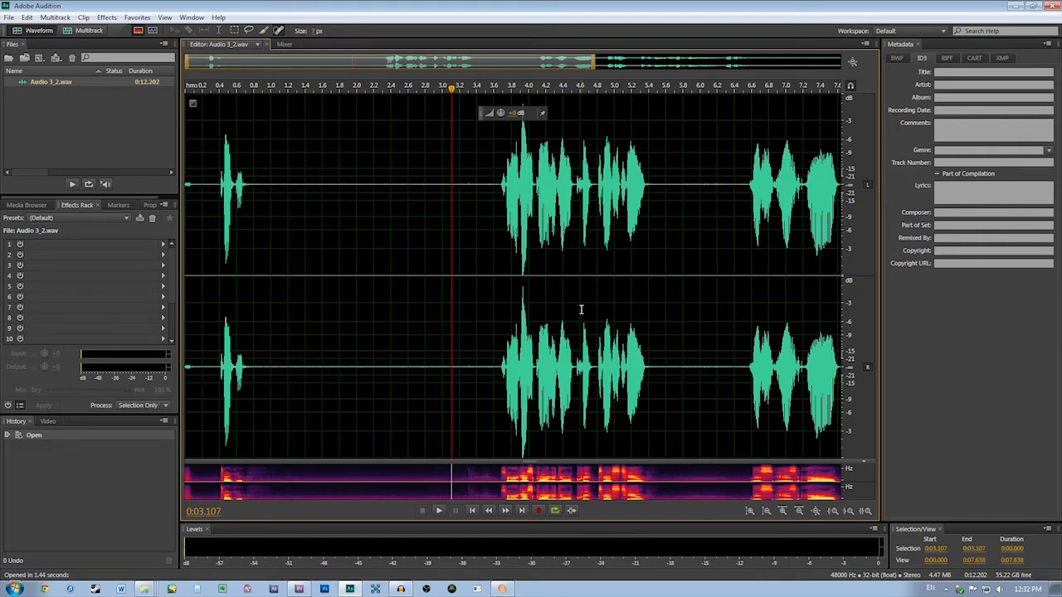
Select the entire recording and run the saved effects chain of parametric equalizer, normalize and dynamics processing
{"action": "left_click", "coordinate": [506, 312]}
{"action": "key", "text": "ctrl+a"}
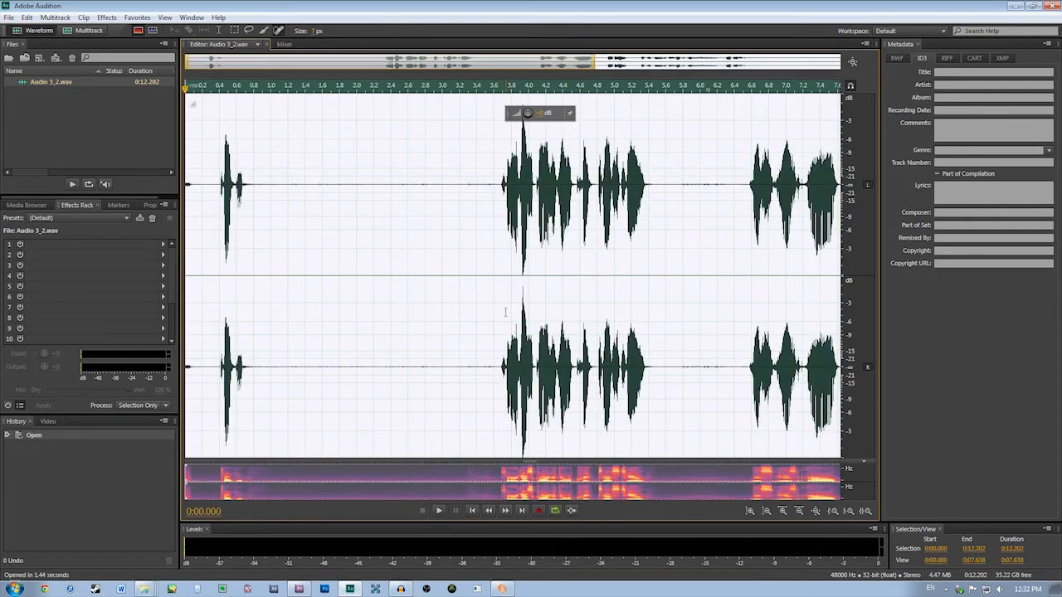
{"action": "key", "text": "F2"}
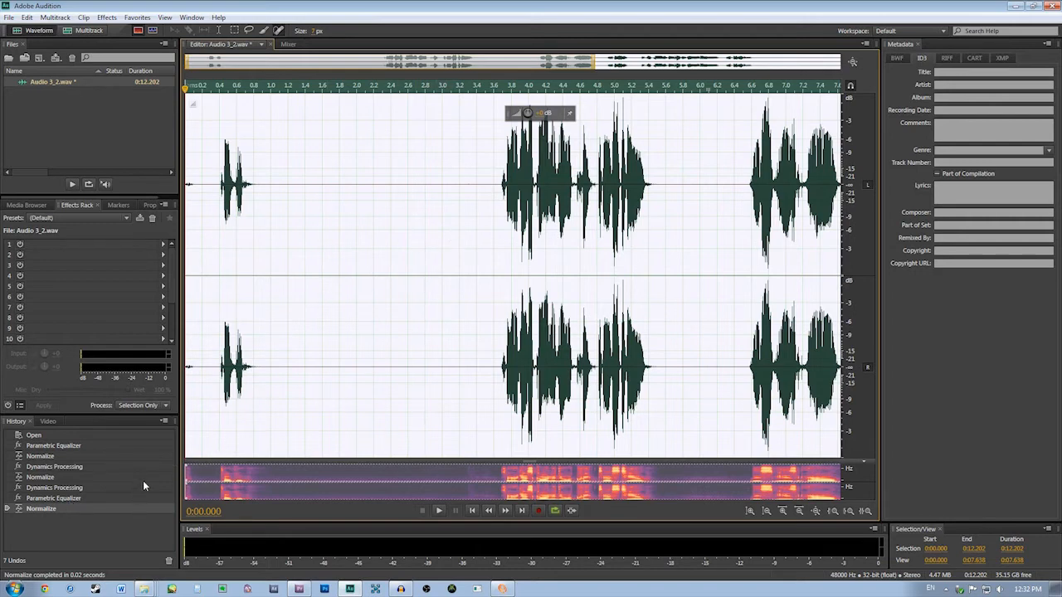
Review the file export settings for the processed recording and leave them without exporting
{"action": "left_click", "coordinate": [9, 17]}
{"action": "mouse_move", "coordinate": [77, 230]}
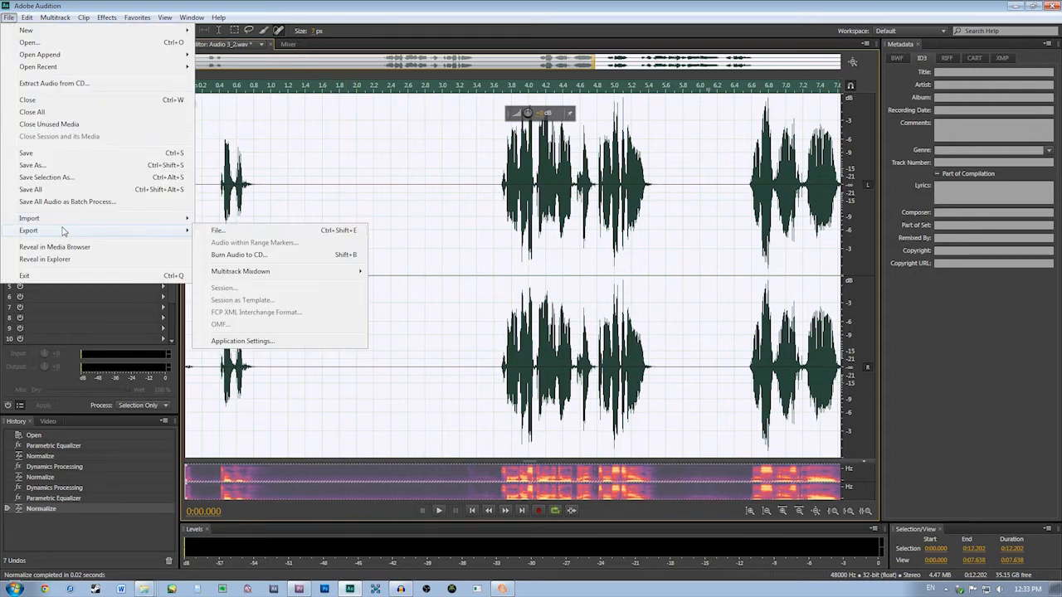
{"action": "left_click", "coordinate": [236, 236]}
{"action": "left_click_drag", "start_coordinate": [563, 184], "coordinate": [306, 151]}
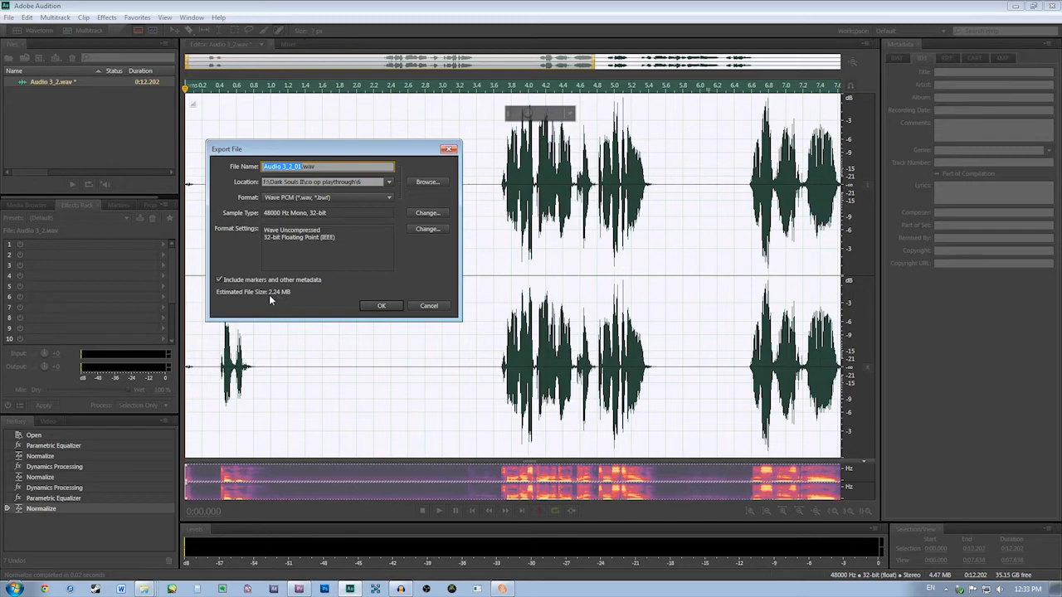
{"action": "left_click", "coordinate": [428, 307]}
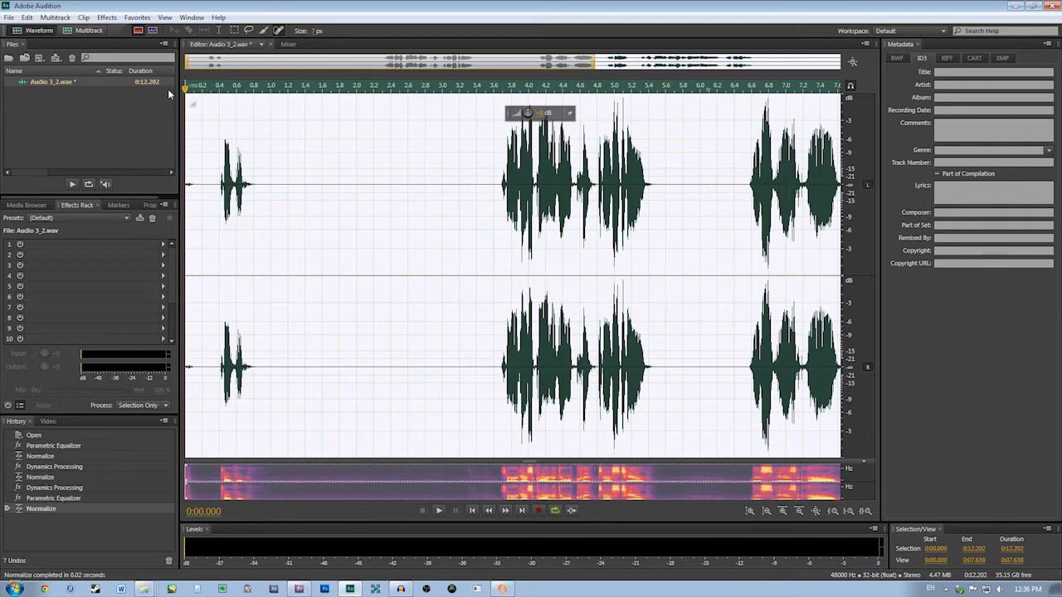
Inspect the Amplify effect's left and right gain settings and close the effect without applying it
{"action": "left_click", "coordinate": [106, 17]}
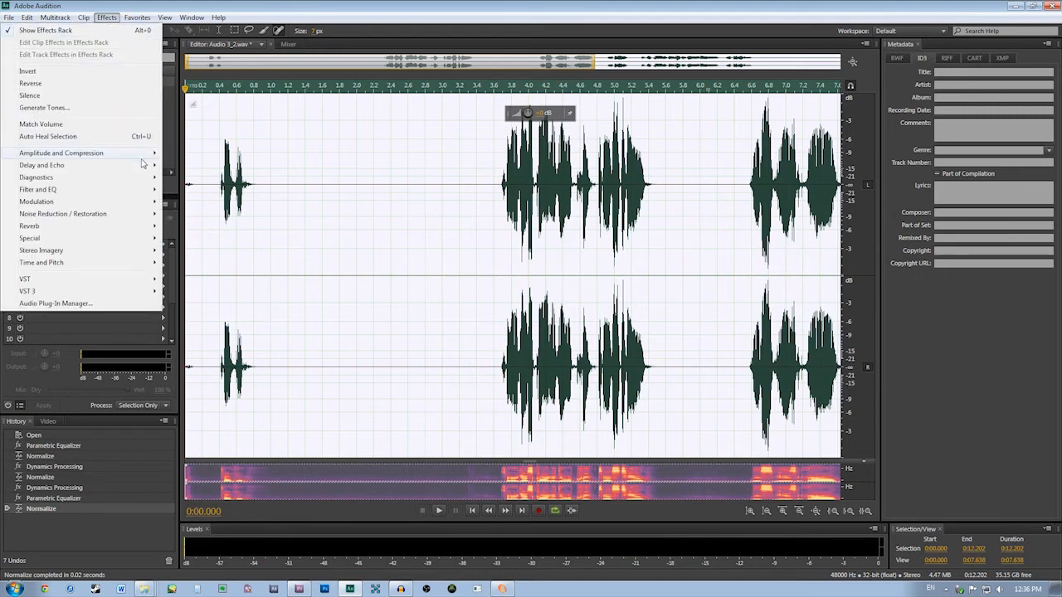
{"action": "mouse_move", "coordinate": [129, 157]}
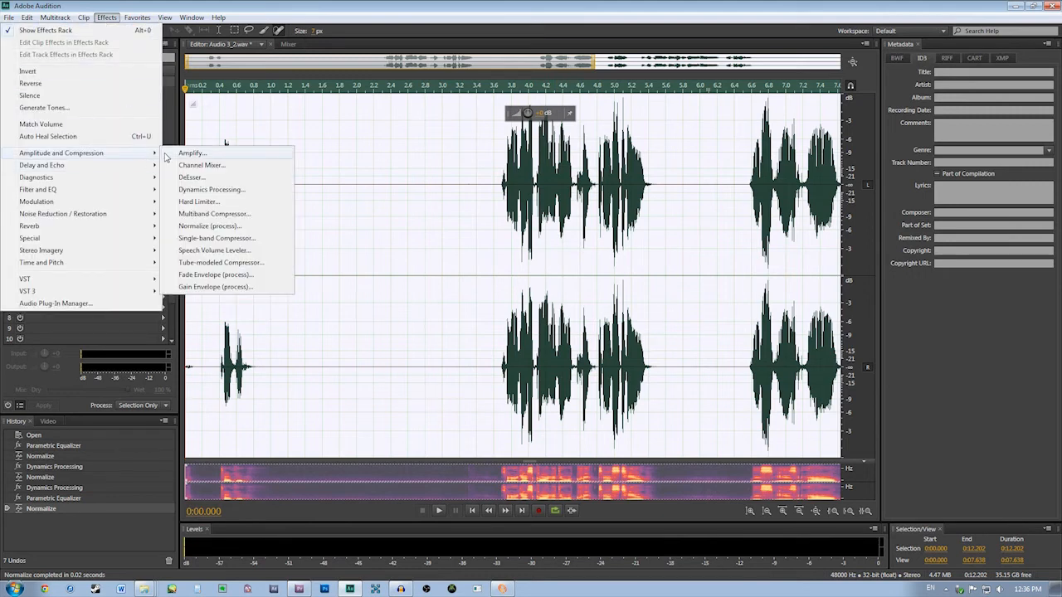
{"action": "left_click", "coordinate": [191, 153]}
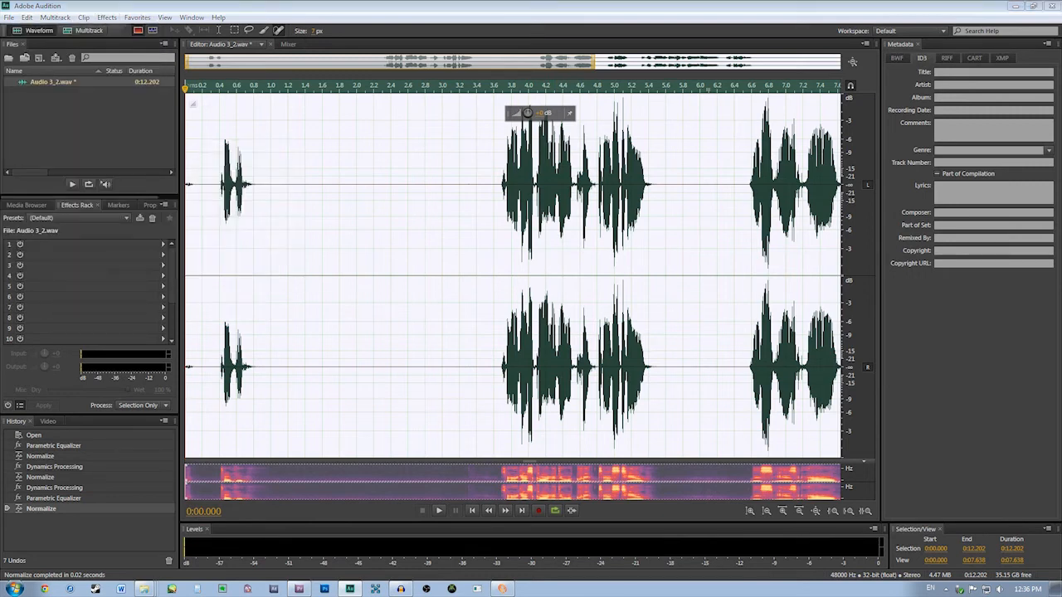
{"action": "left_click_drag", "start_coordinate": [660, 177], "coordinate": [347, 155]}
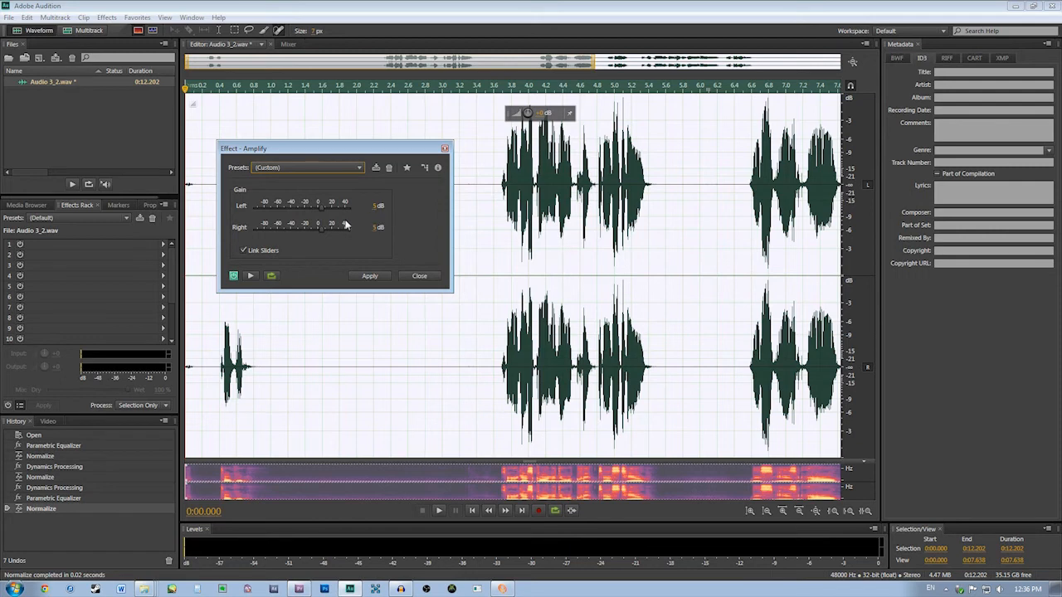
{"action": "left_click", "coordinate": [419, 277]}
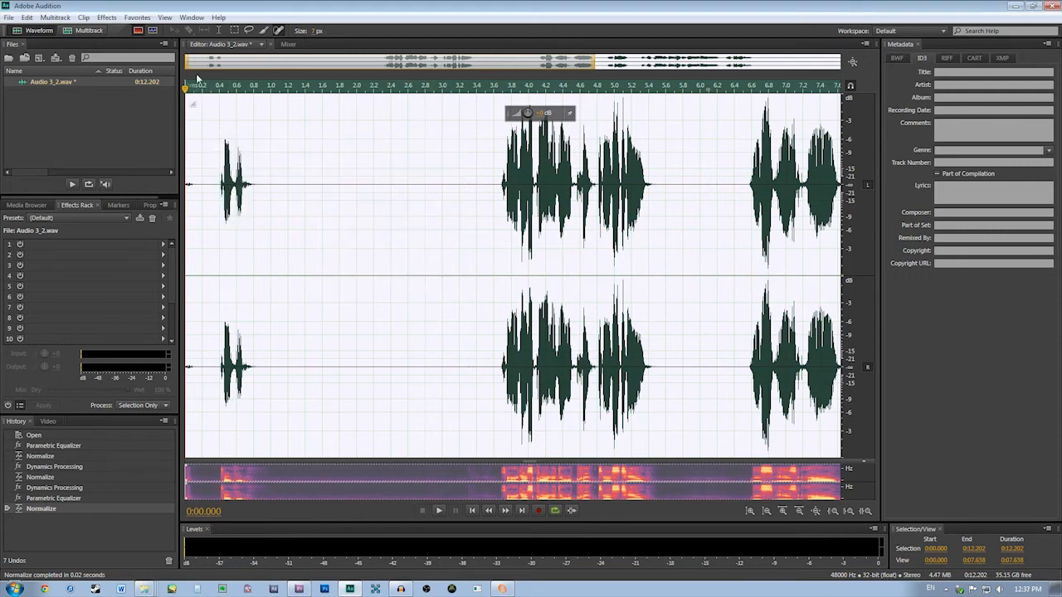
Apply Dynamics Processing to the whole recording with the 20dB noise gate preset
{"action": "left_click", "coordinate": [106, 17]}
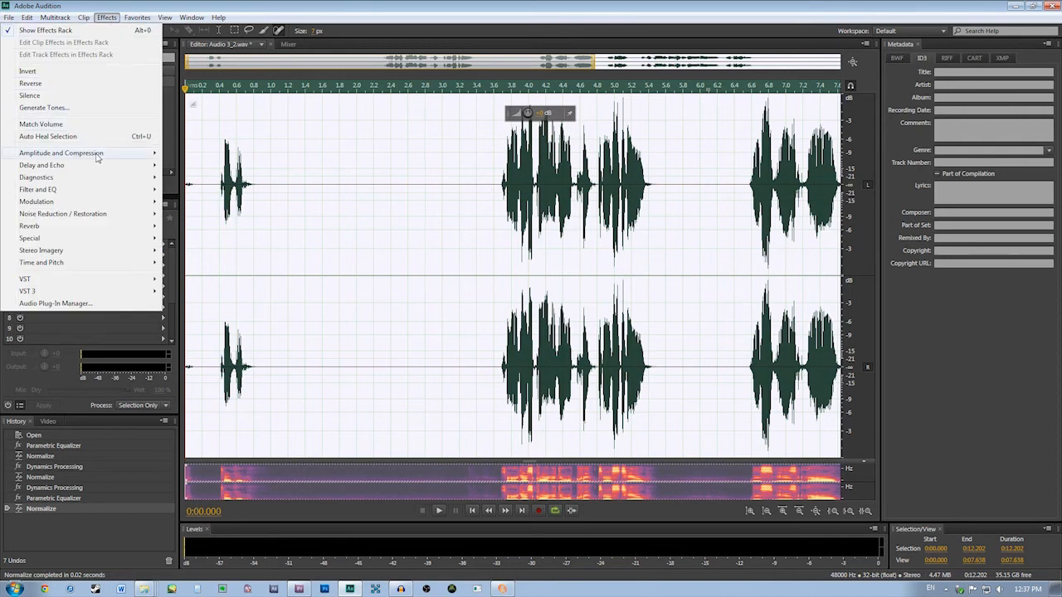
{"action": "mouse_move", "coordinate": [107, 161]}
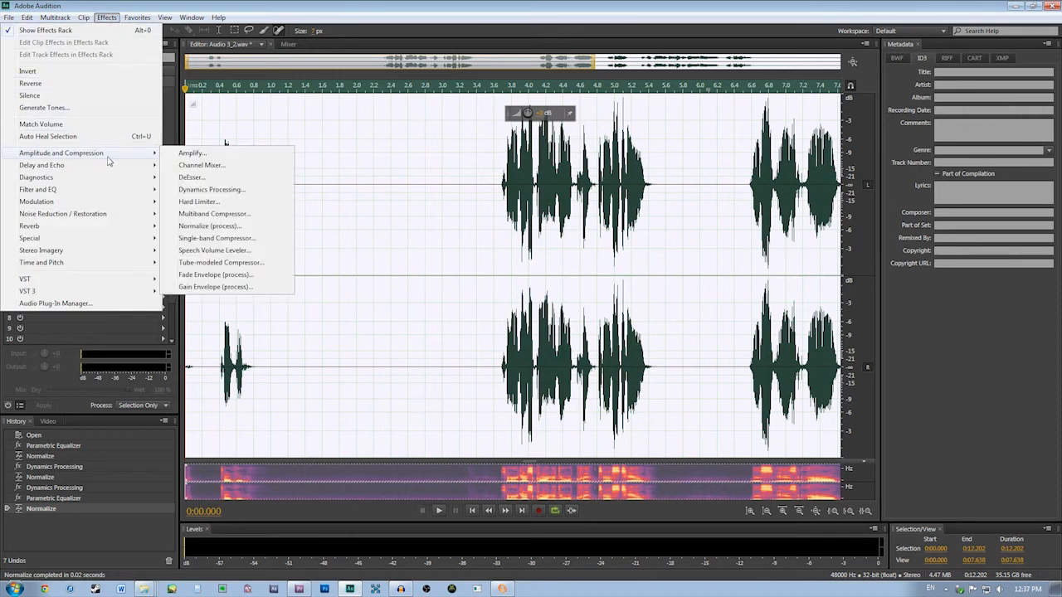
{"action": "left_click", "coordinate": [200, 197]}
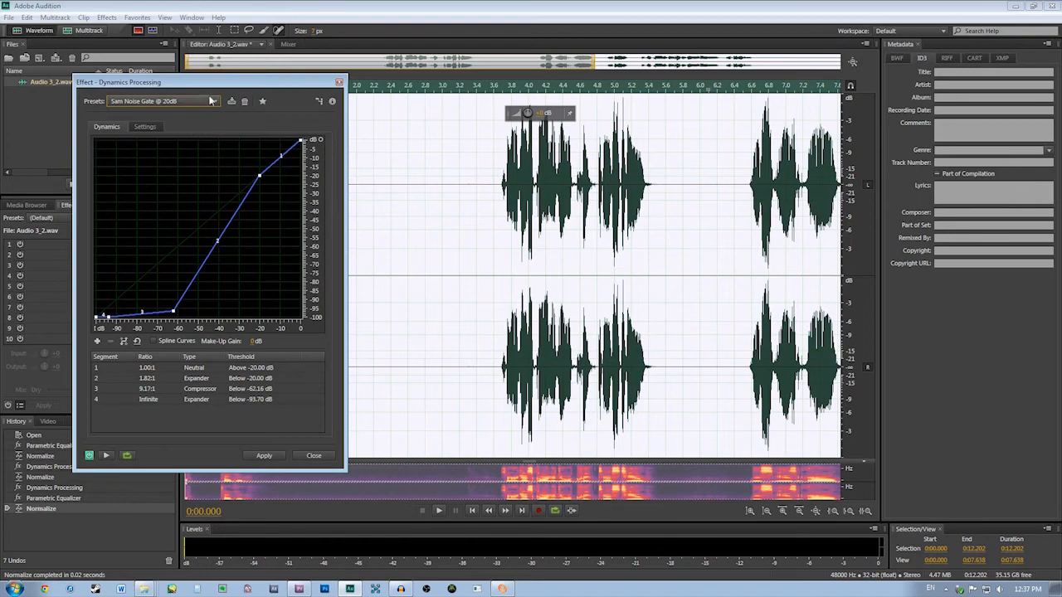
{"action": "left_click_drag", "start_coordinate": [211, 86], "coordinate": [391, 61]}
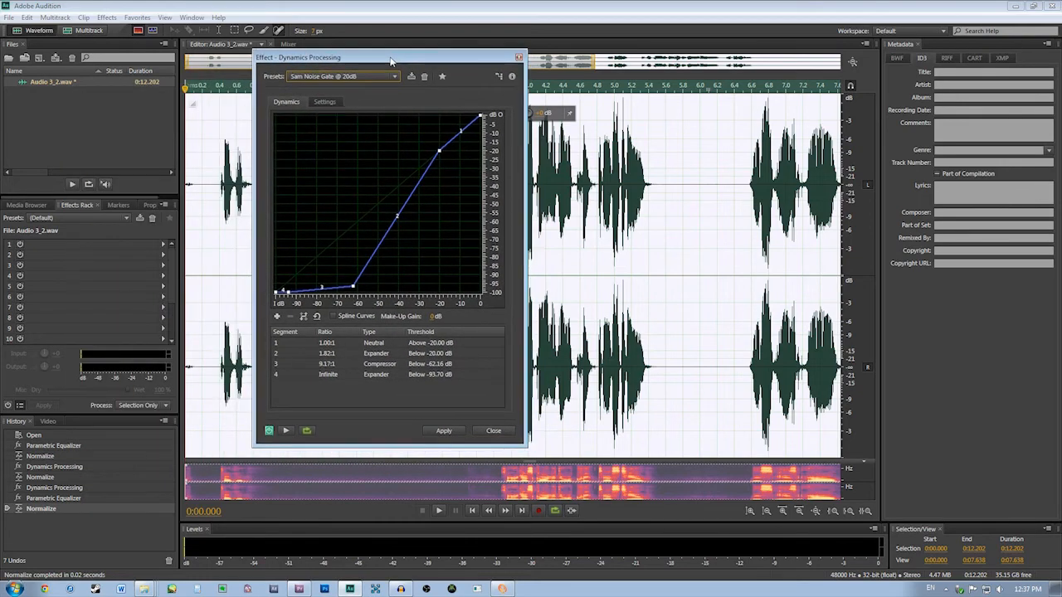
{"action": "left_click", "coordinate": [442, 432]}
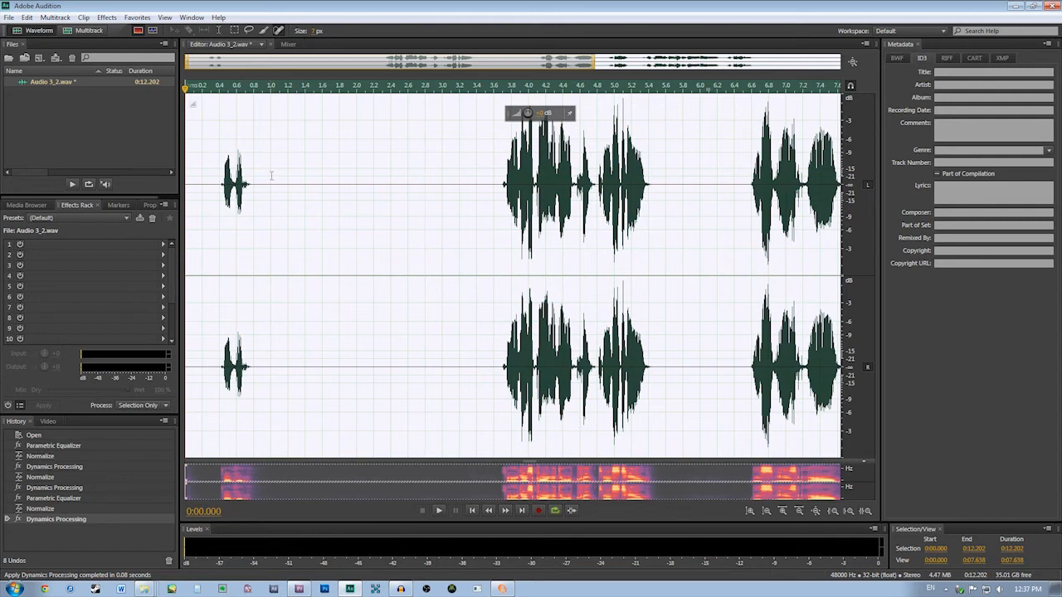
Undo the dynamics processing and restore it to compare the quiet stretches with and without the noise gate
{"action": "left_click", "coordinate": [349, 218]}
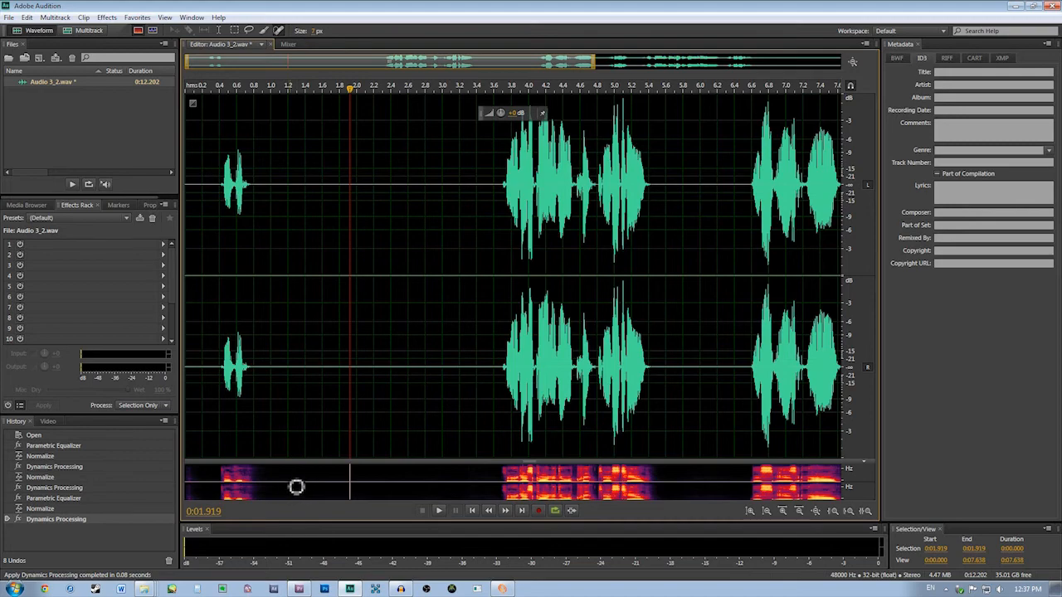
{"action": "key", "text": "ctrl+z"}
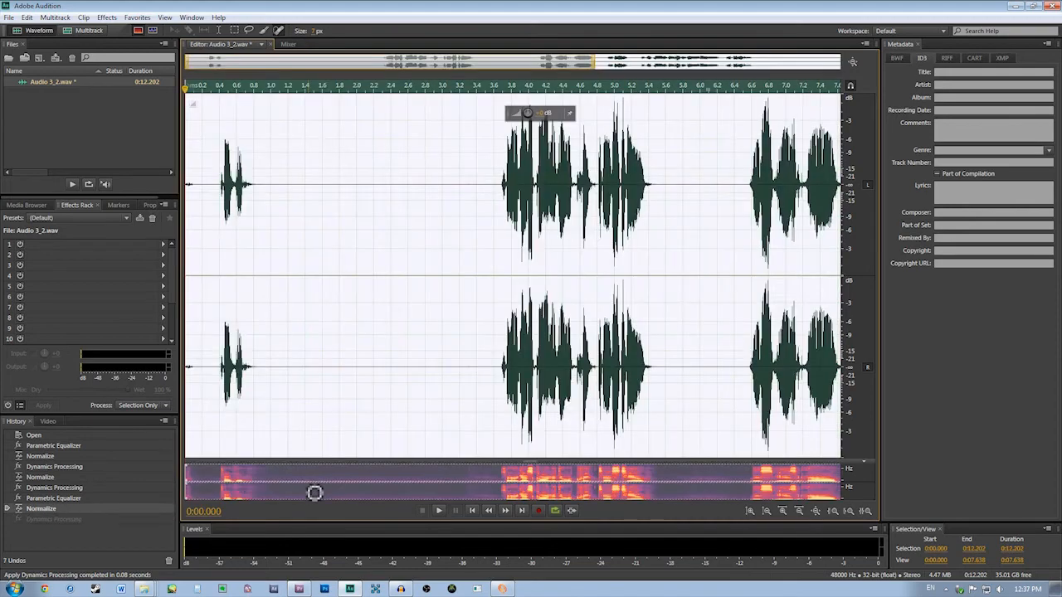
{"action": "left_click", "coordinate": [325, 252]}
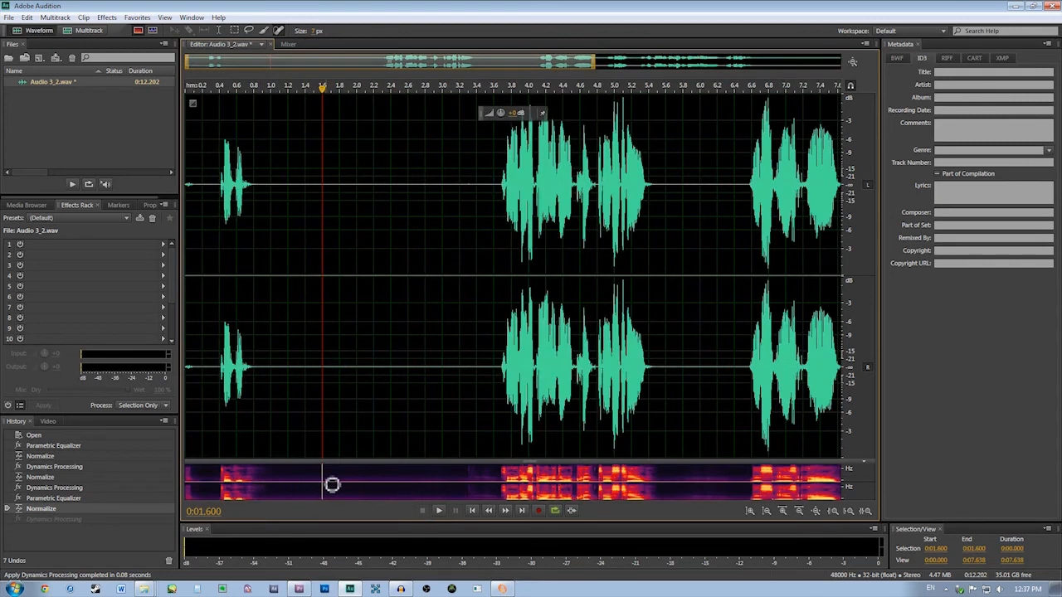
{"action": "left_click", "coordinate": [64, 520]}
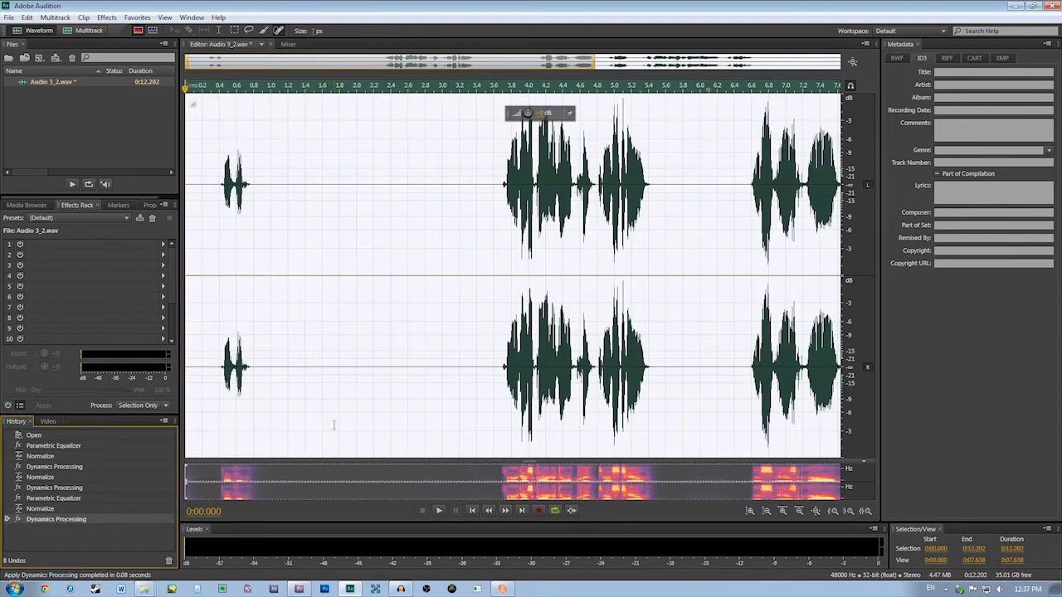
{"action": "left_click", "coordinate": [355, 336]}
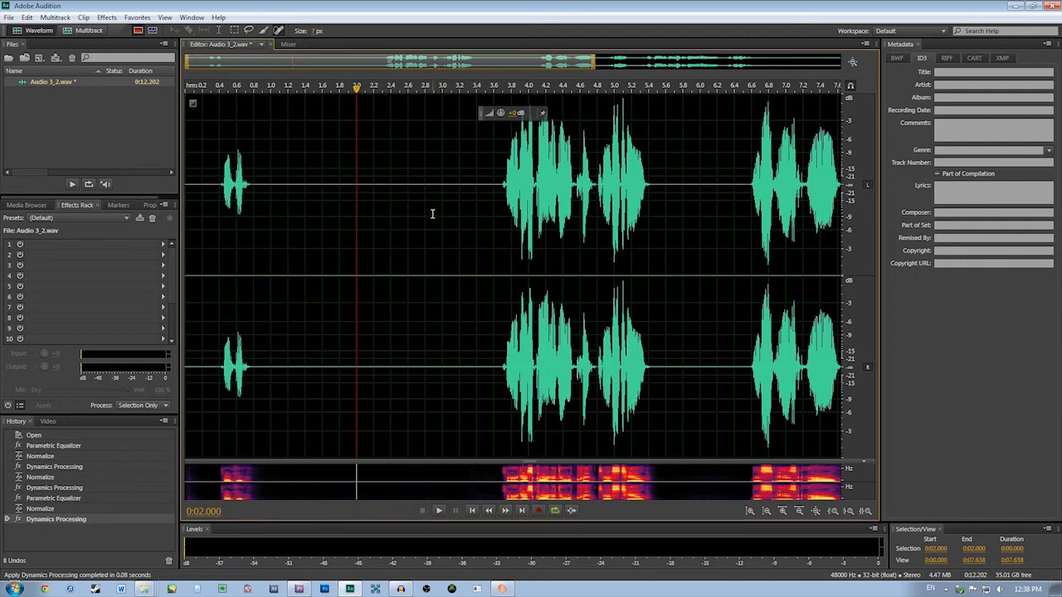
Start a file export of the processed recording and name it Audio 3_2_processed.wav
{"action": "left_click", "coordinate": [9, 17]}
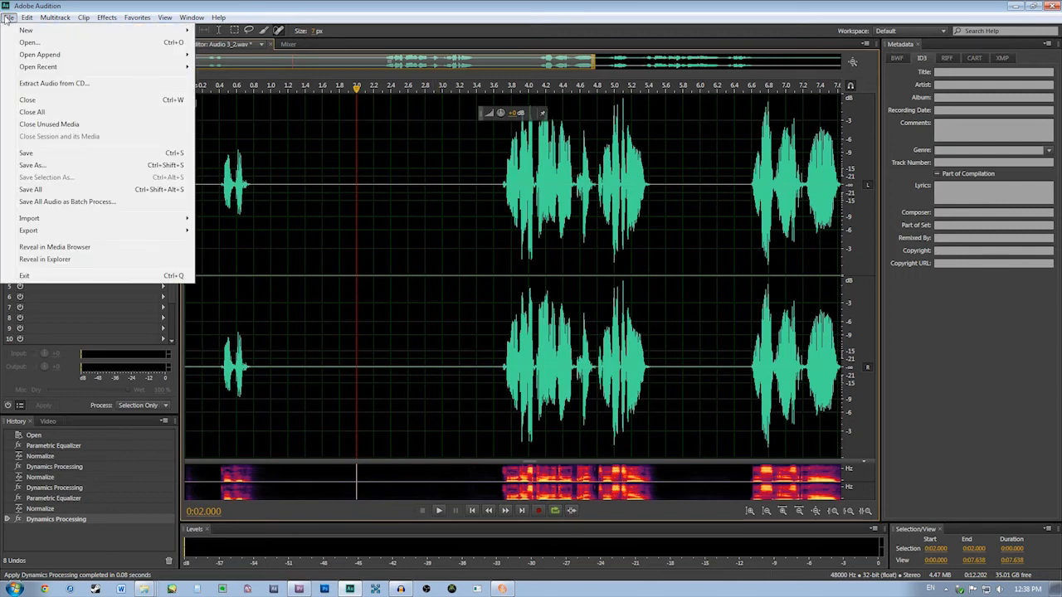
{"action": "mouse_move", "coordinate": [83, 231]}
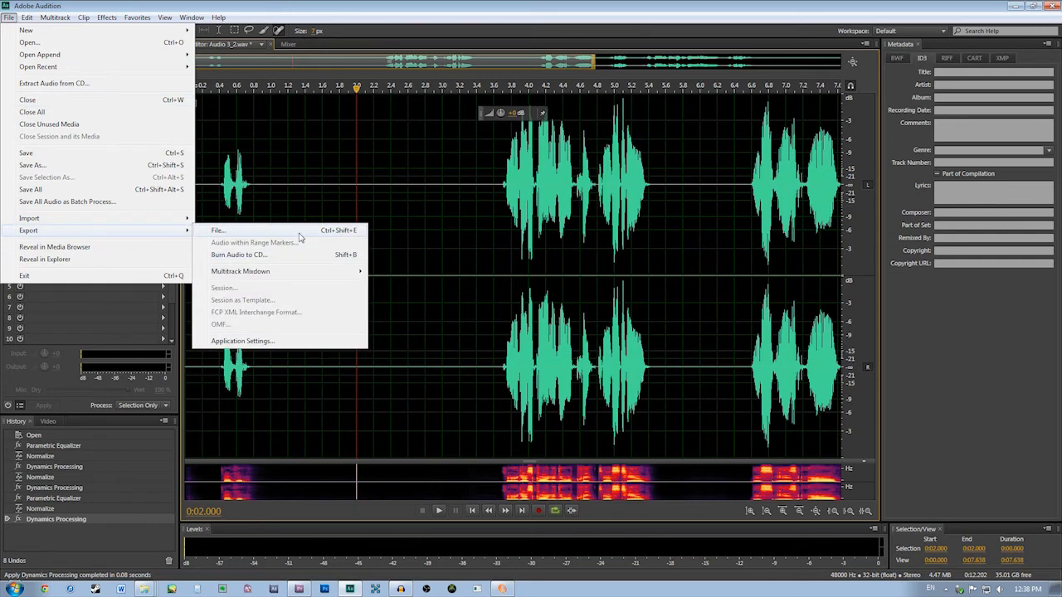
{"action": "left_click", "coordinate": [216, 231]}
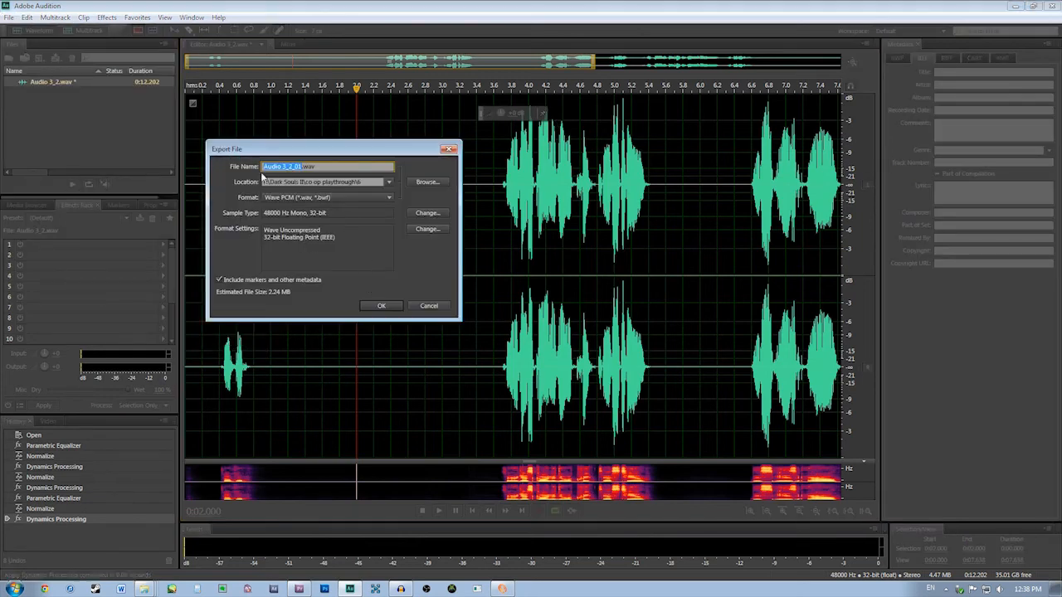
{"action": "left_click", "coordinate": [302, 167]}
{"action": "type", "text": "processed"}
Set the export location to the Dark Souls II\Blind Playthrough\First Session\26 folder and export the Wave PCM file
{"action": "left_click", "coordinate": [427, 183]}
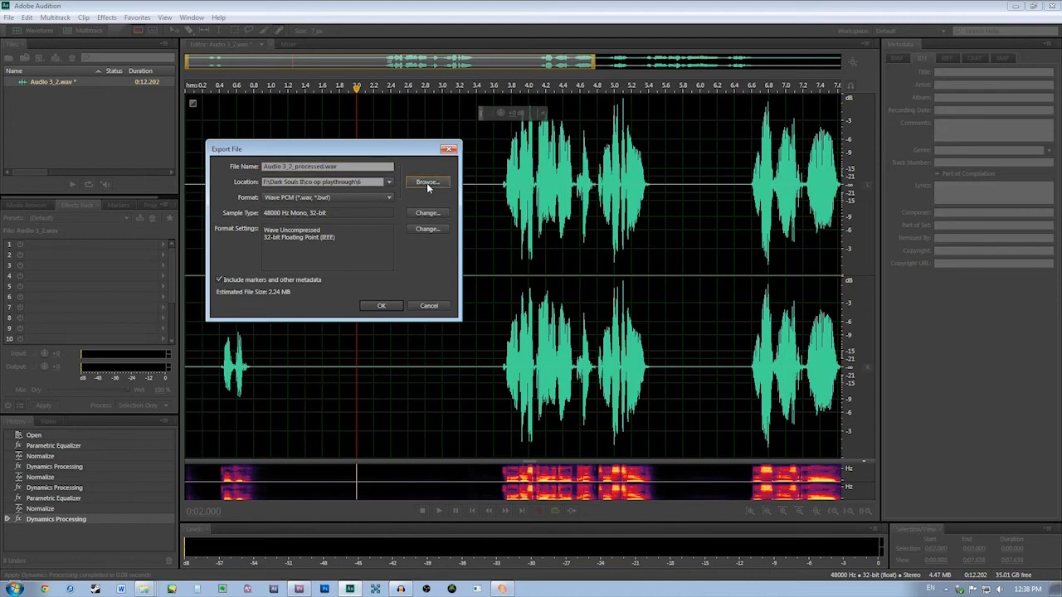
{"action": "left_click", "coordinate": [222, 50]}
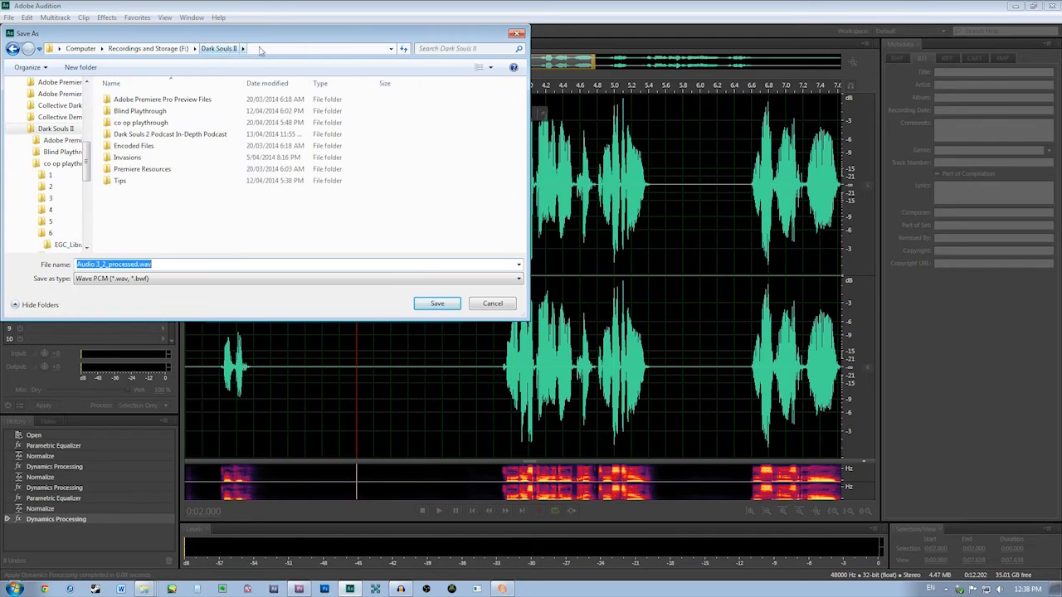
{"action": "double_click", "coordinate": [143, 112]}
{"action": "double_click", "coordinate": [143, 156]}
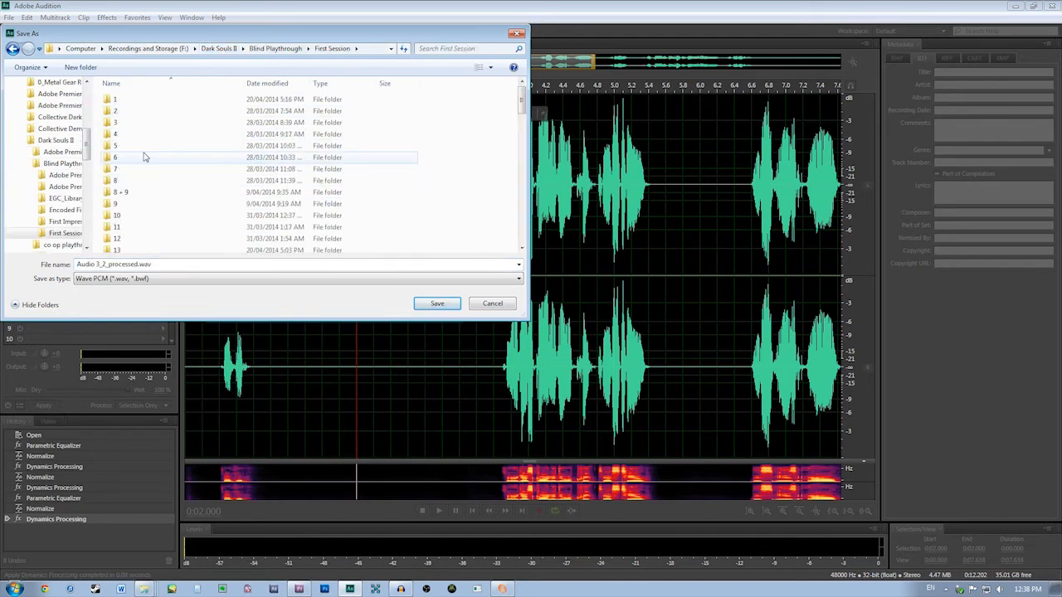
{"action": "scroll", "coordinate": [143, 157], "scroll_direction": "down", "scroll_amount": 6}
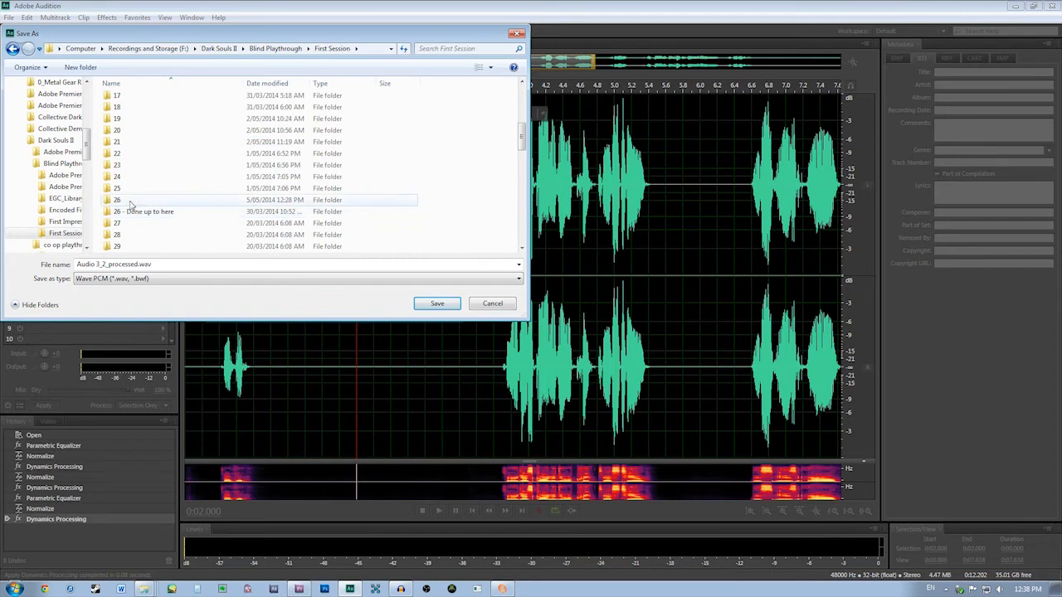
{"action": "double_click", "coordinate": [126, 202]}
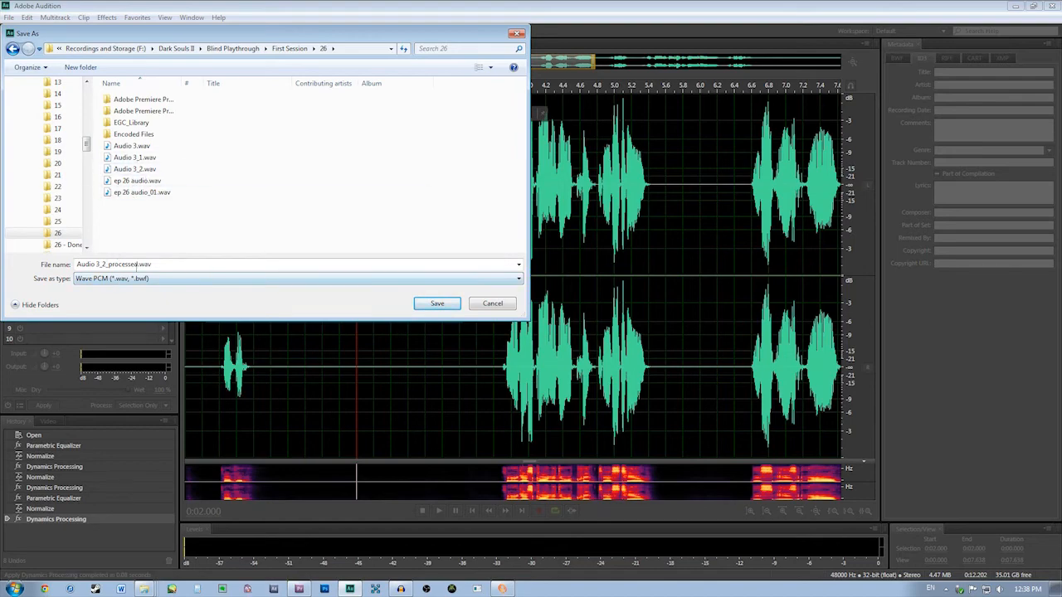
{"action": "left_click", "coordinate": [433, 303]}
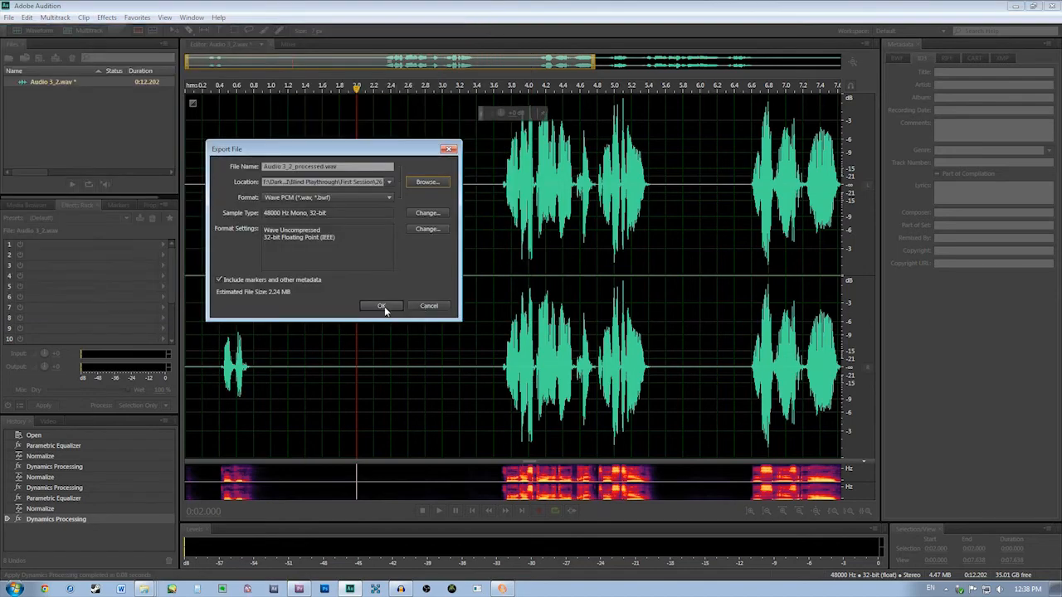
{"action": "left_click", "coordinate": [381, 307]}
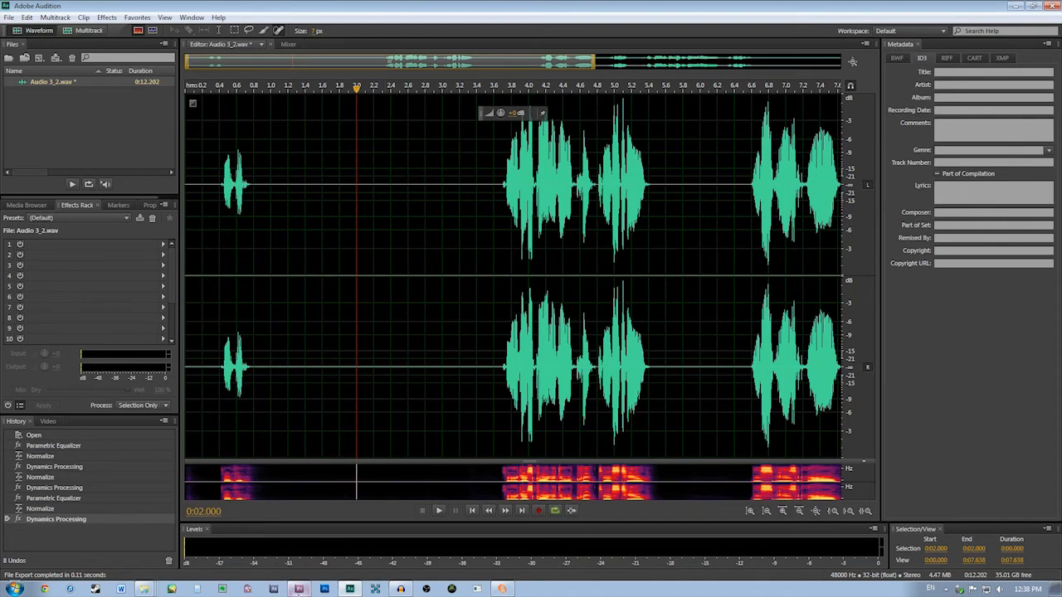
Switch to Premiere Pro and replace the Audio 3_2.wav footage in the project with Audio 3_2_processed.wav
{"action": "left_click", "coordinate": [299, 589]}
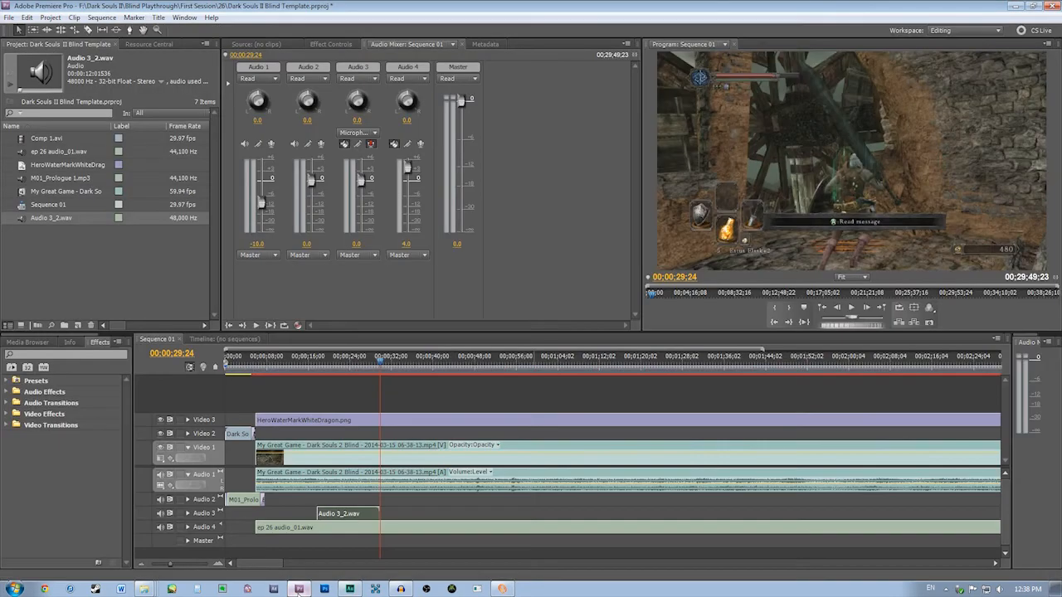
{"action": "right_click", "coordinate": [51, 220]}
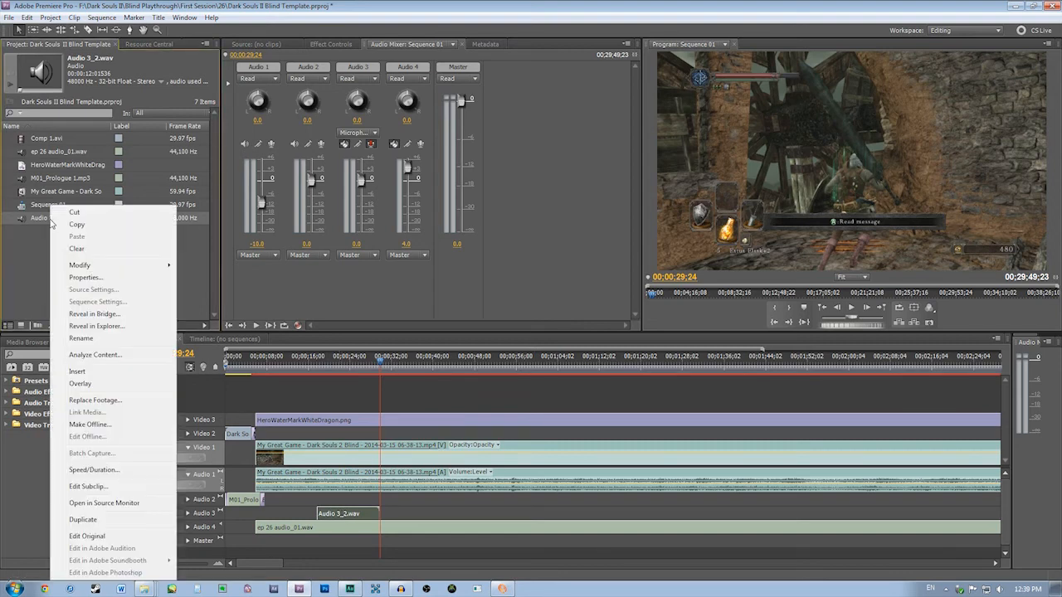
{"action": "left_click", "coordinate": [96, 401]}
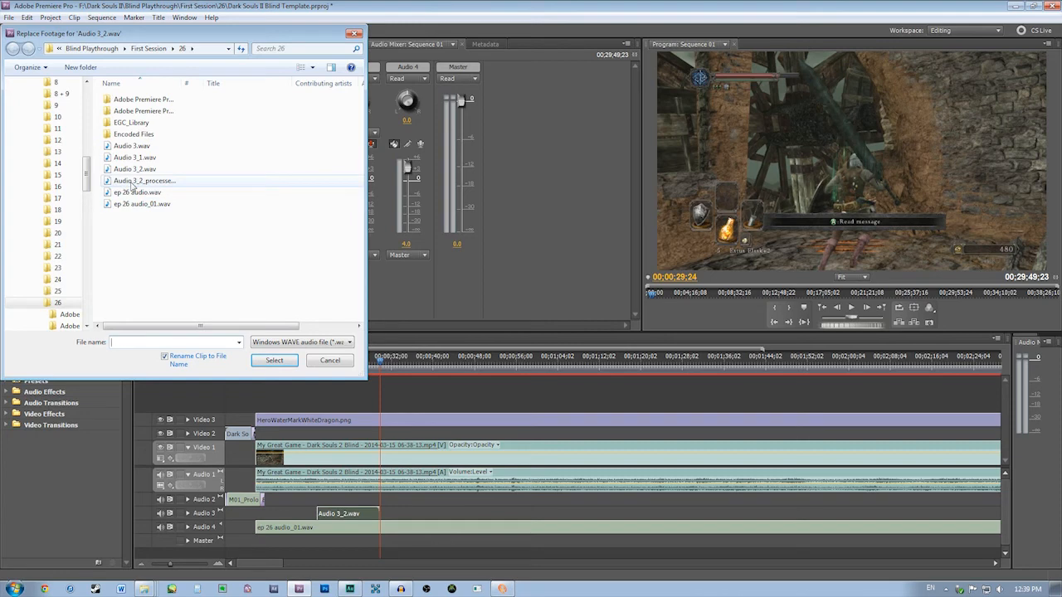
{"action": "double_click", "coordinate": [132, 182]}
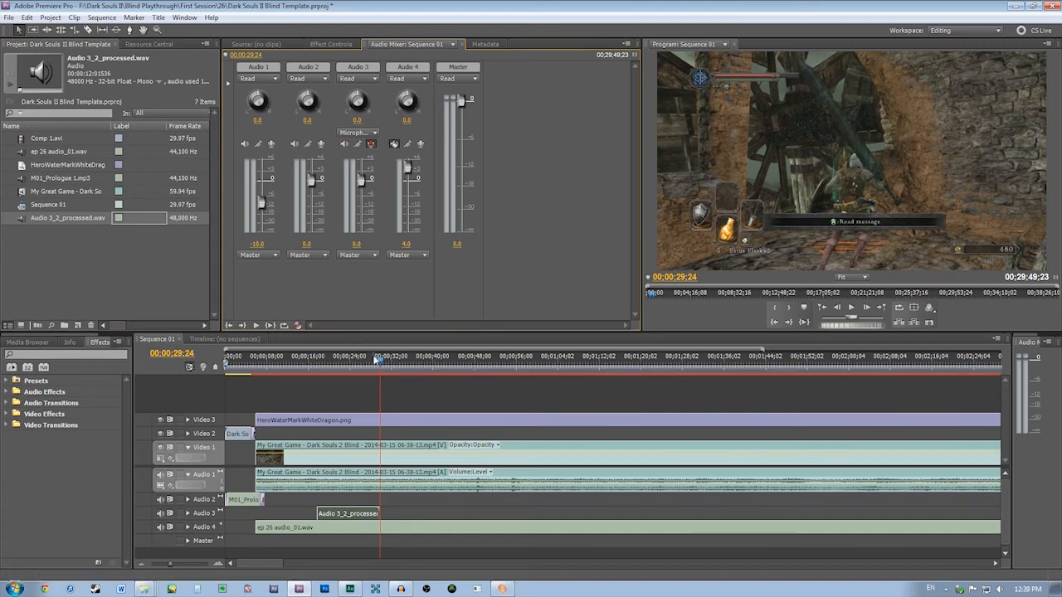
Play the sequence from about 13 seconds through the processed voice-over clip on Audio 3 to hear the result
{"action": "left_click_drag", "start_coordinate": [378, 362], "coordinate": [294, 362]}
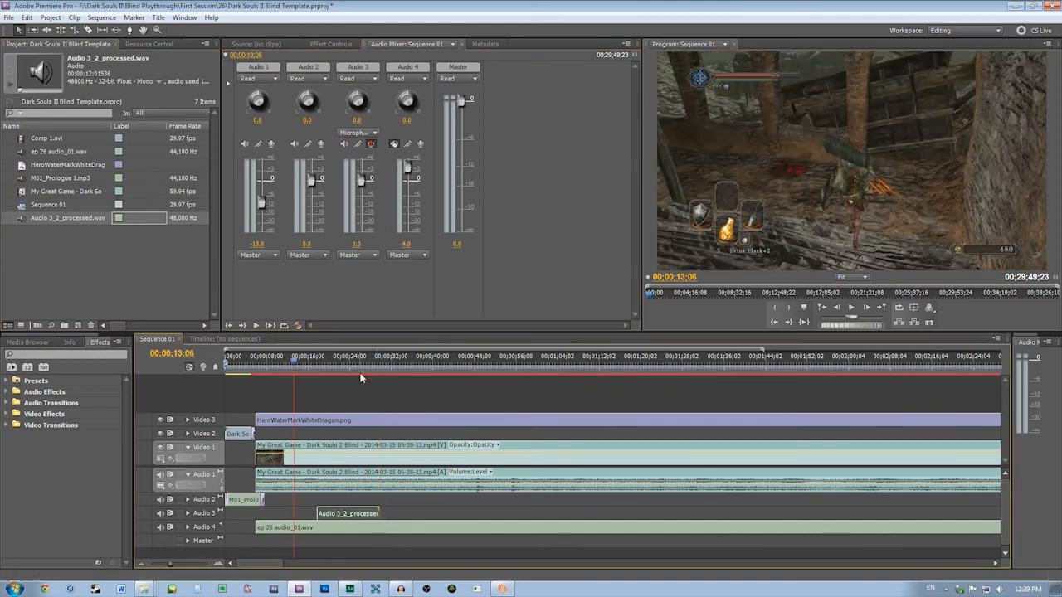
{"action": "key", "text": "space"}
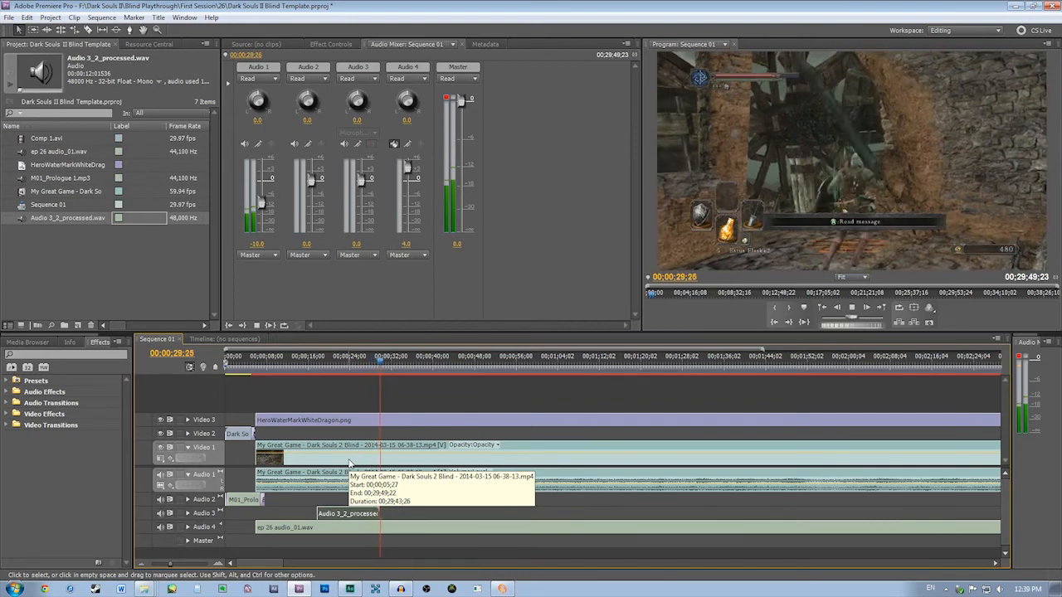
{"action": "key", "text": "space"}
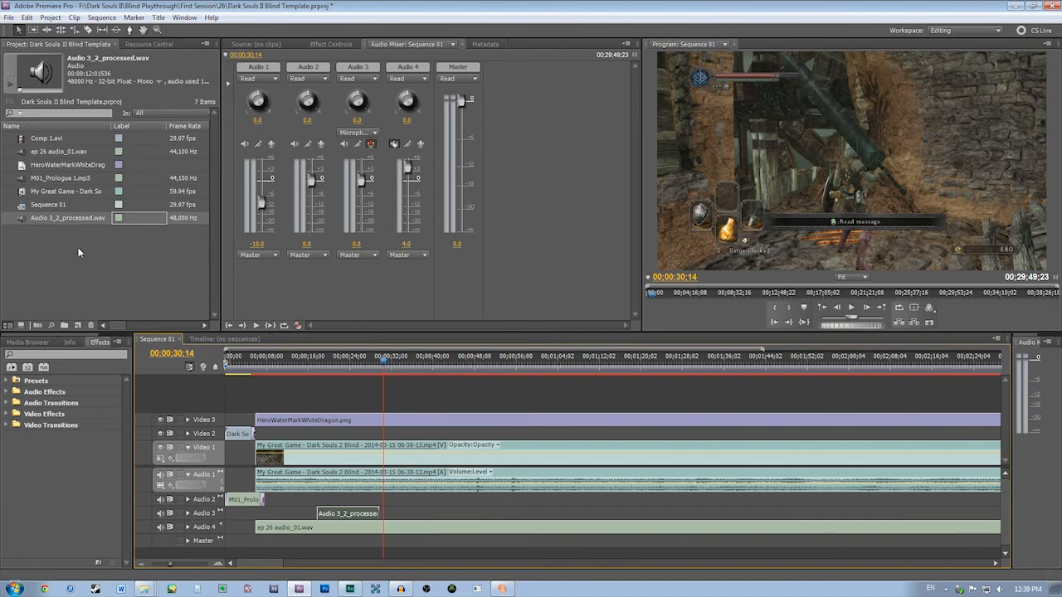
{"action": "key", "text": "Delete"}
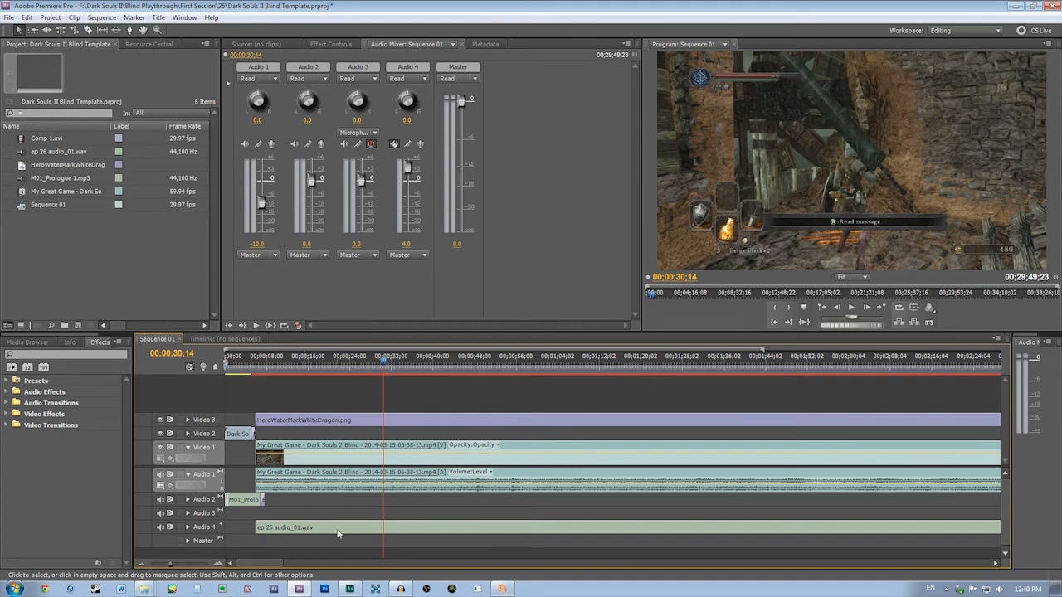
{"action": "left_click", "coordinate": [7, 17]}
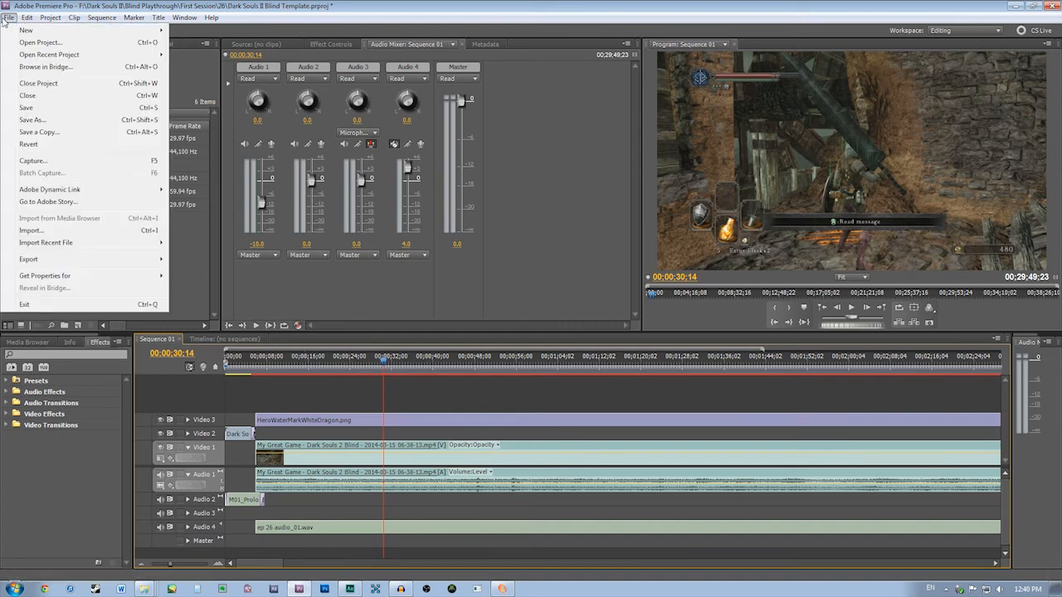
{"action": "mouse_move", "coordinate": [34, 18]}
{"action": "left_click", "coordinate": [35, 44]}
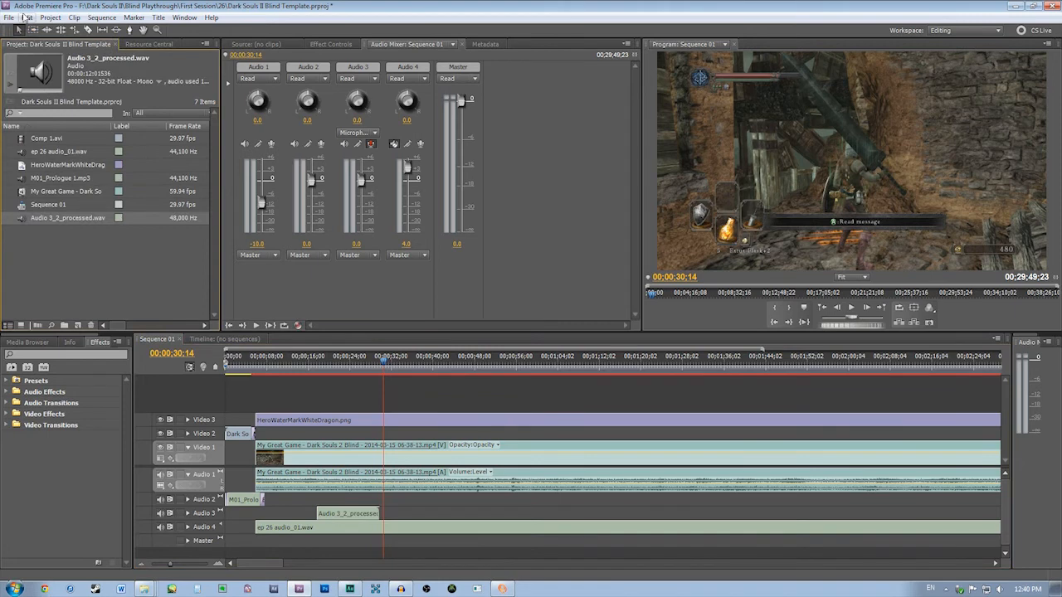
Replace the Audio 3_2_processed.wav footage with the original Audio 3_2.wav and play the sequence from just before the clip for comparison
{"action": "right_click", "coordinate": [64, 217]}
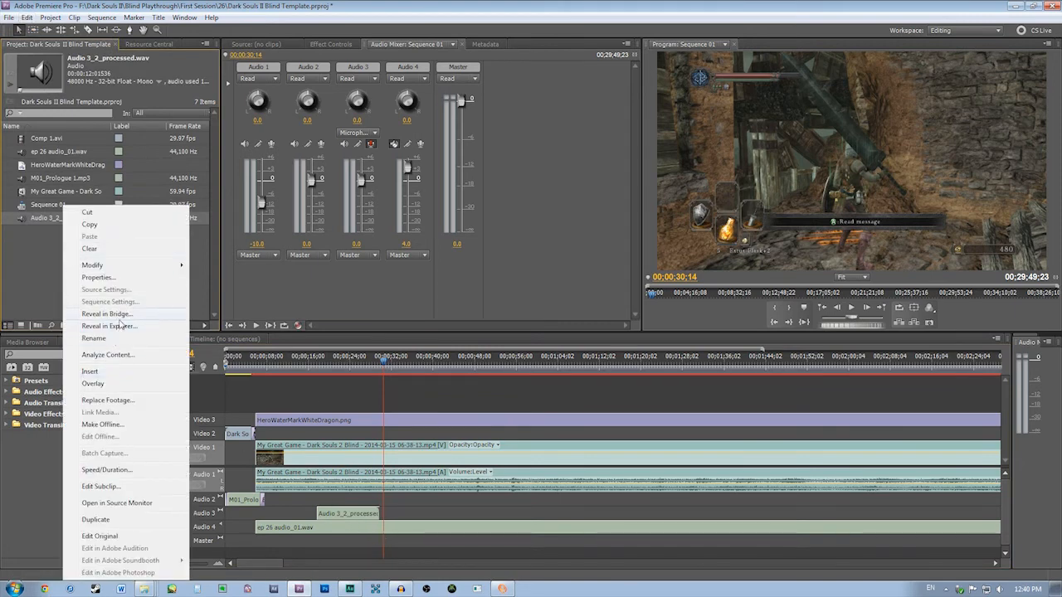
{"action": "left_click", "coordinate": [106, 401]}
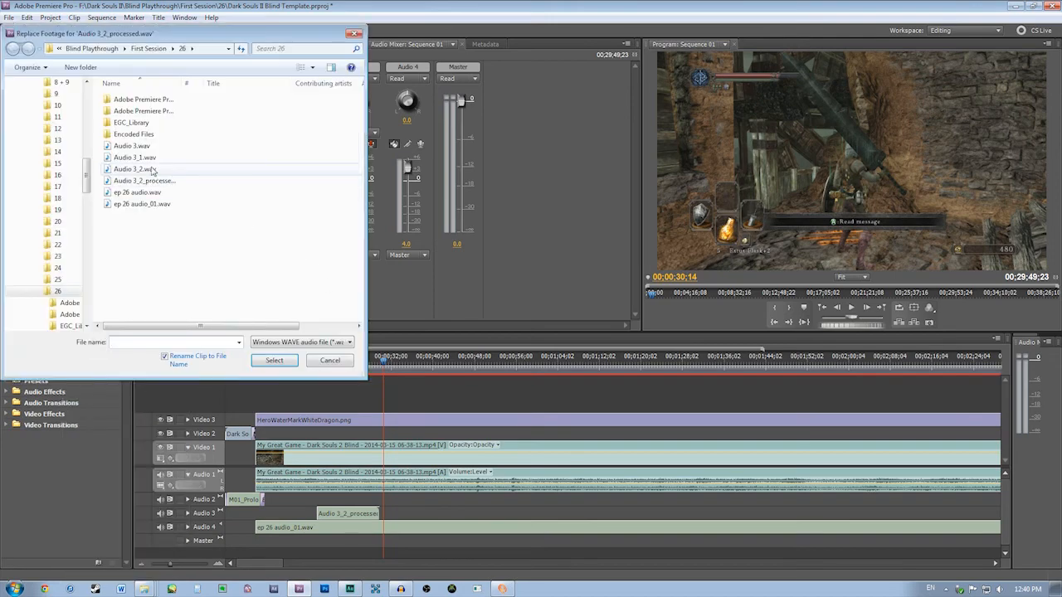
{"action": "double_click", "coordinate": [143, 169]}
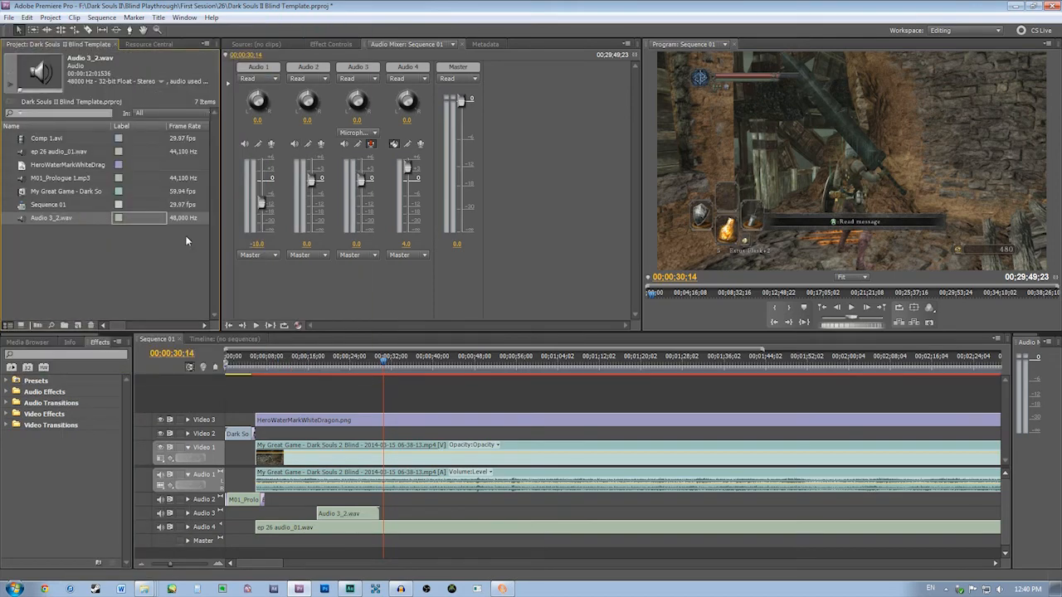
{"action": "left_click", "coordinate": [313, 383]}
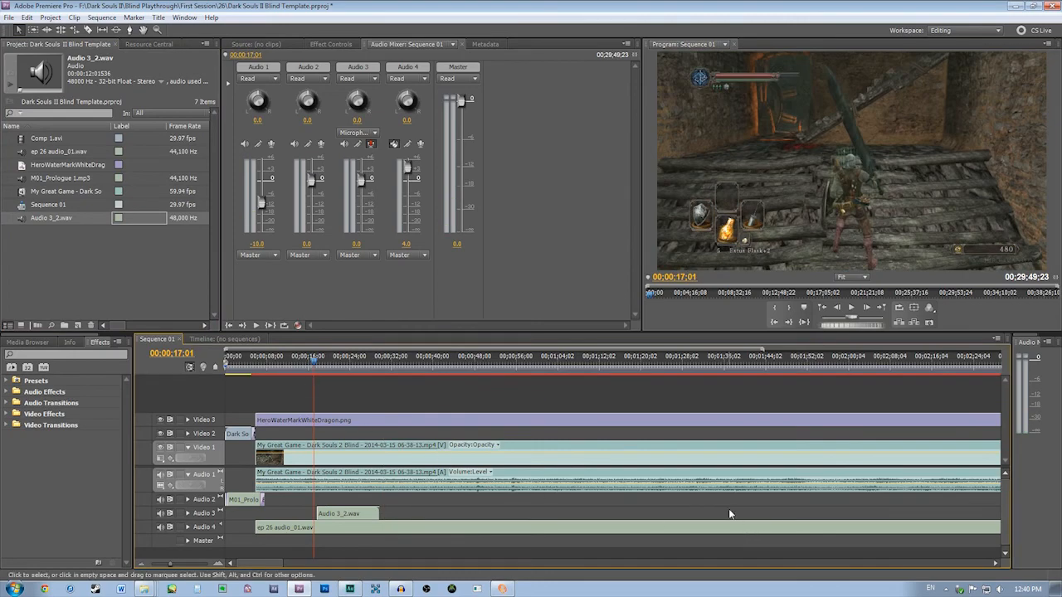
{"action": "key", "text": "space"}
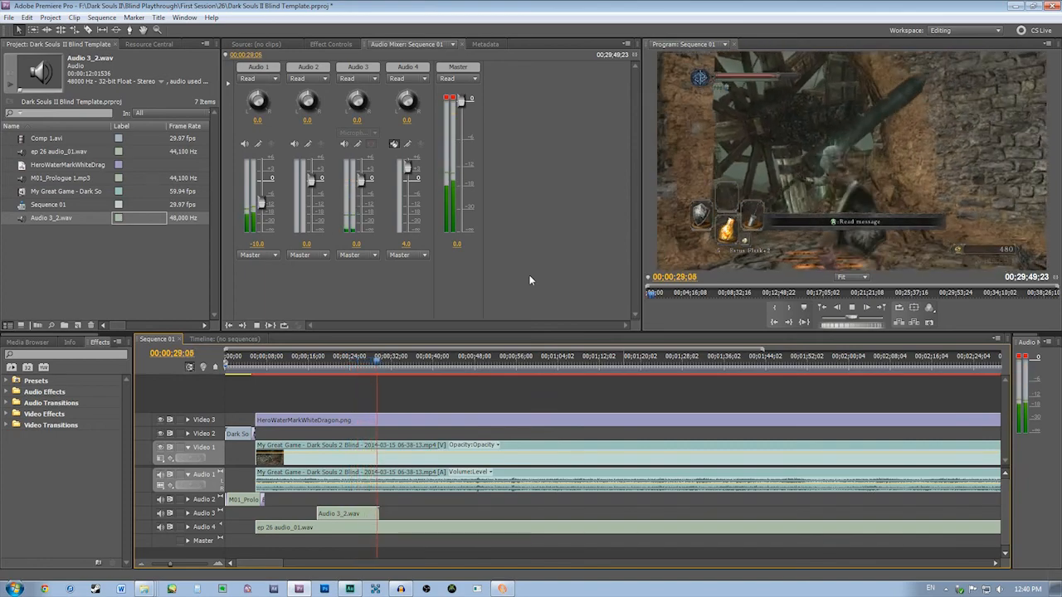
Stop playback, replace the Audio 3_2.wav footage with Audio 3_2_processed.wav, and play the sequence from just before the voice-over clip
{"action": "key", "text": "space"}
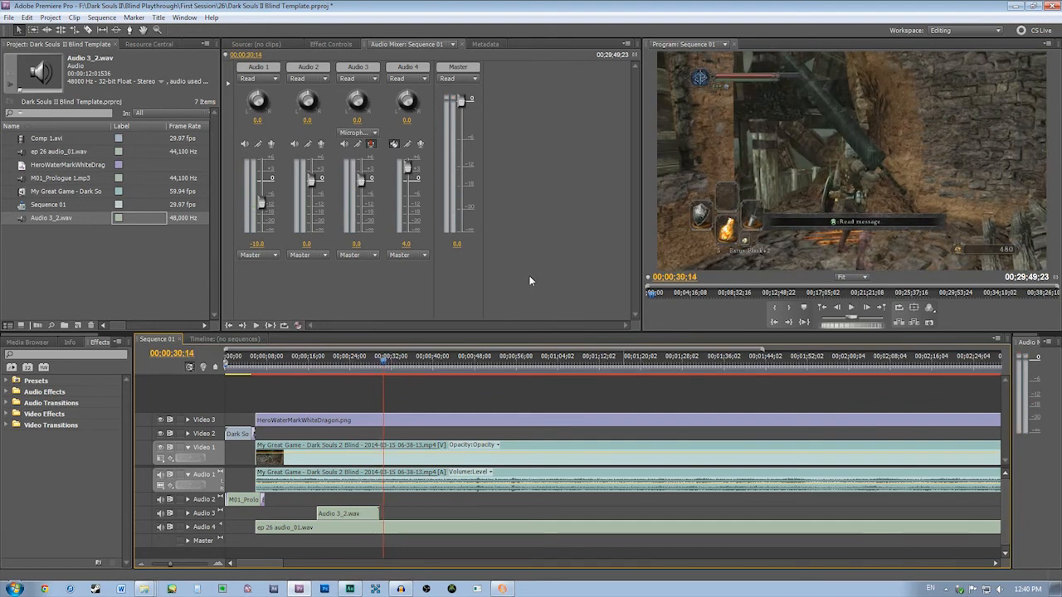
{"action": "right_click", "coordinate": [50, 218]}
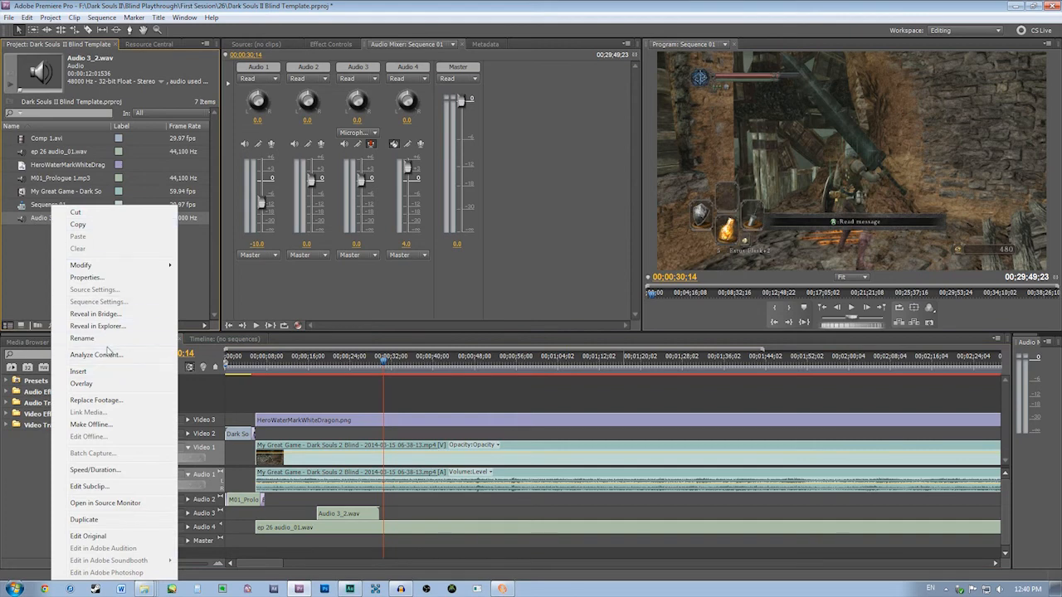
{"action": "left_click", "coordinate": [110, 402]}
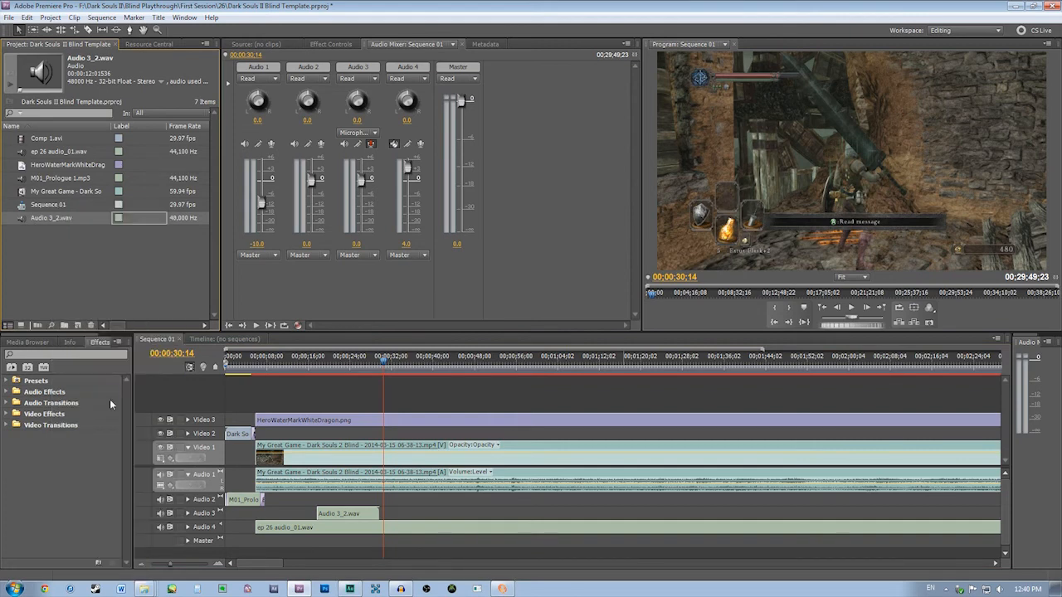
{"action": "double_click", "coordinate": [140, 185]}
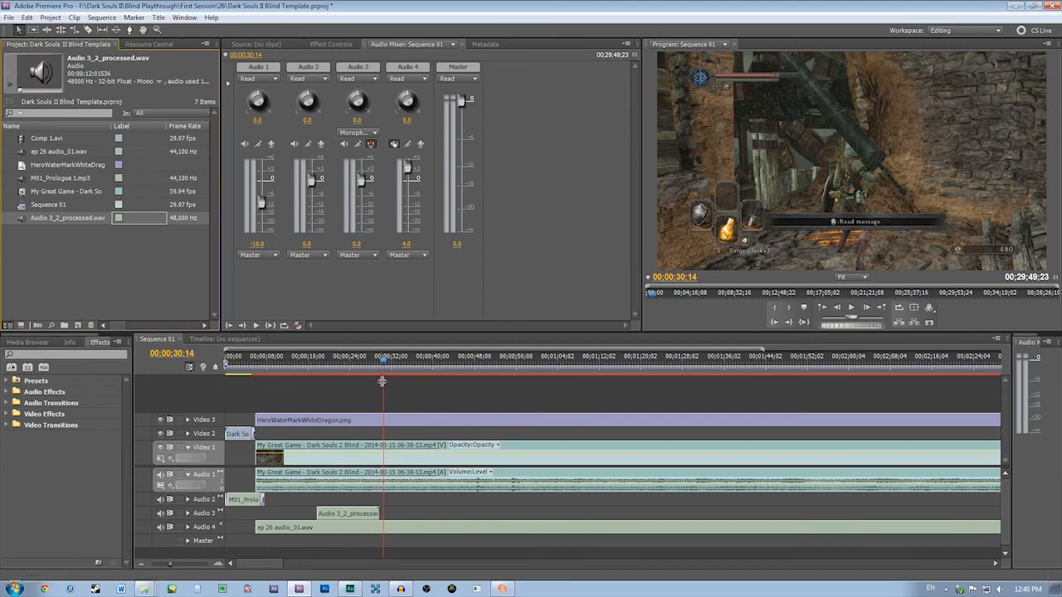
{"action": "left_click_drag", "start_coordinate": [383, 381], "coordinate": [315, 388]}
{"action": "key", "text": "space"}
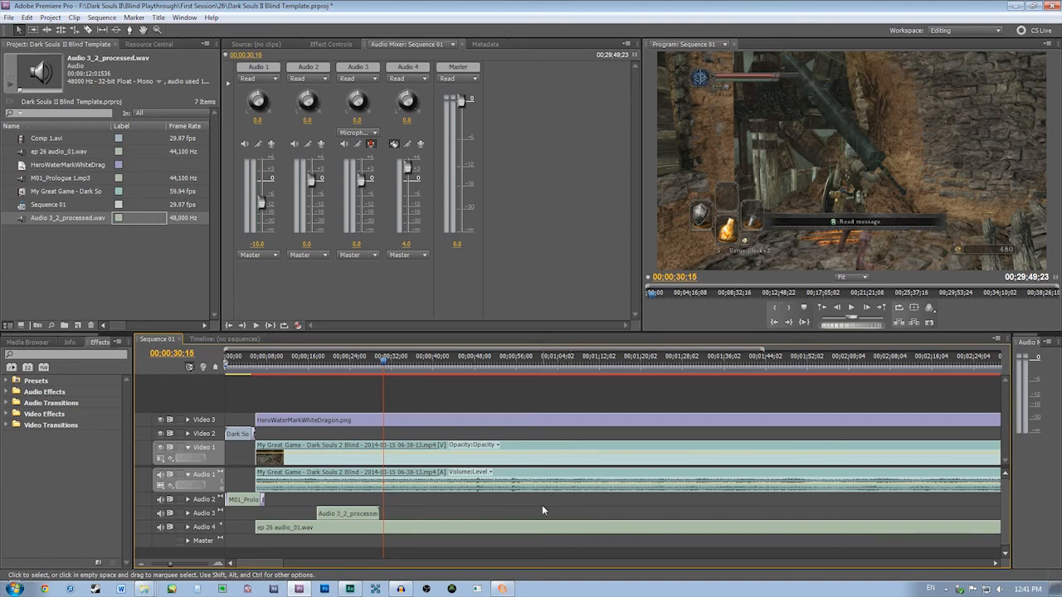
Switch to Adobe Audition and review the history of effects applied to Audio 3_2.wav
{"action": "left_click", "coordinate": [350, 589]}
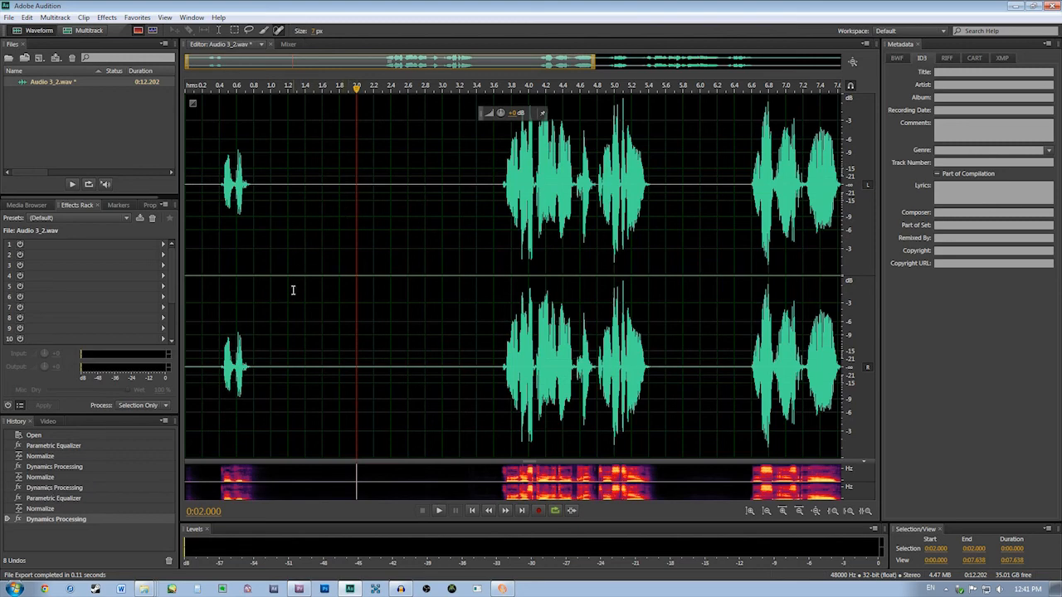
{"action": "left_click", "coordinate": [299, 589]}
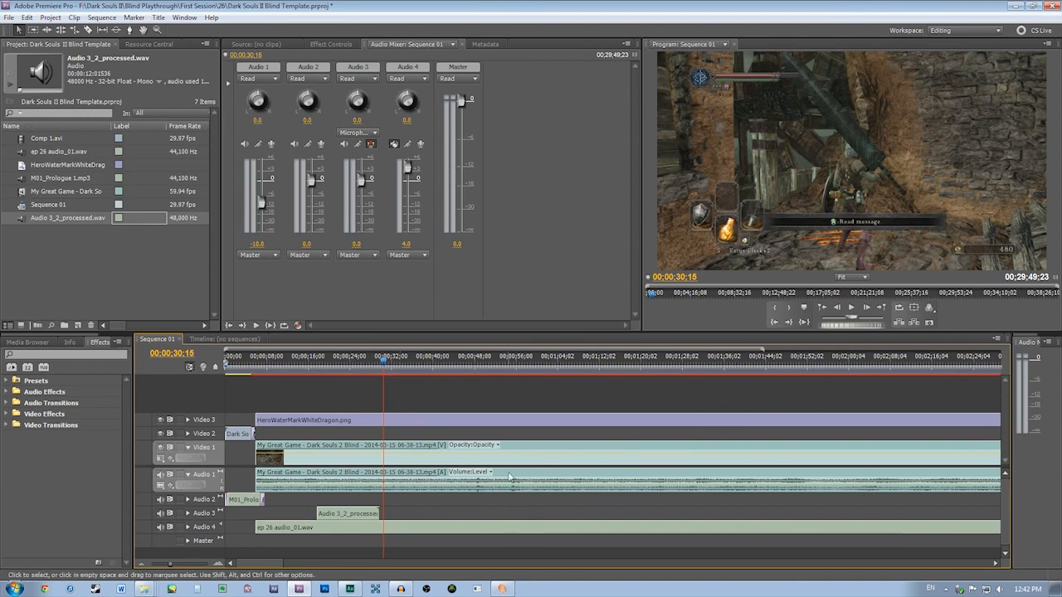
{"action": "left_click", "coordinate": [351, 589]}
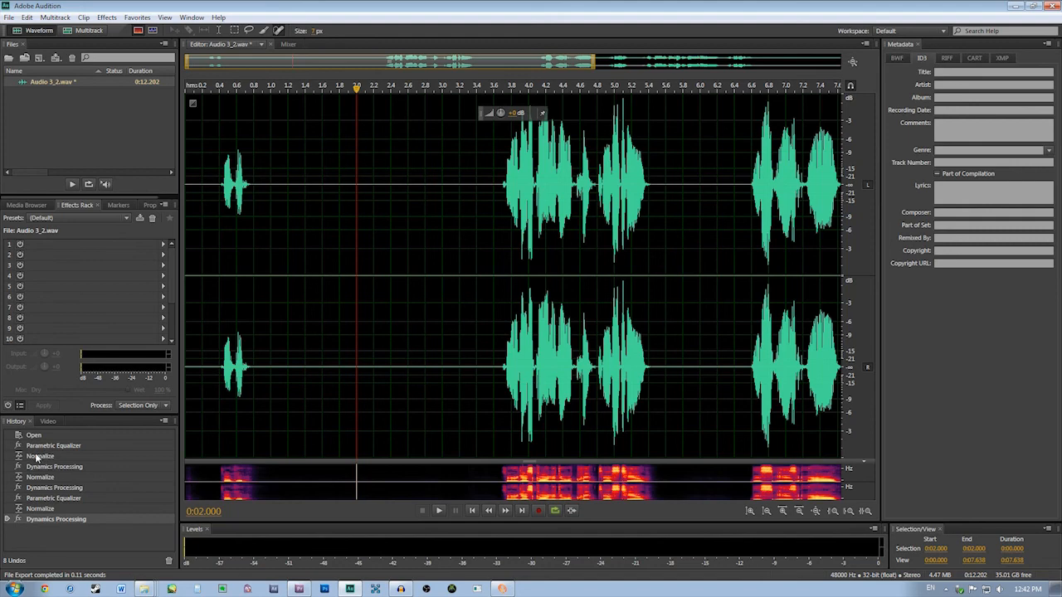
{"action": "right_click", "coordinate": [79, 449]}
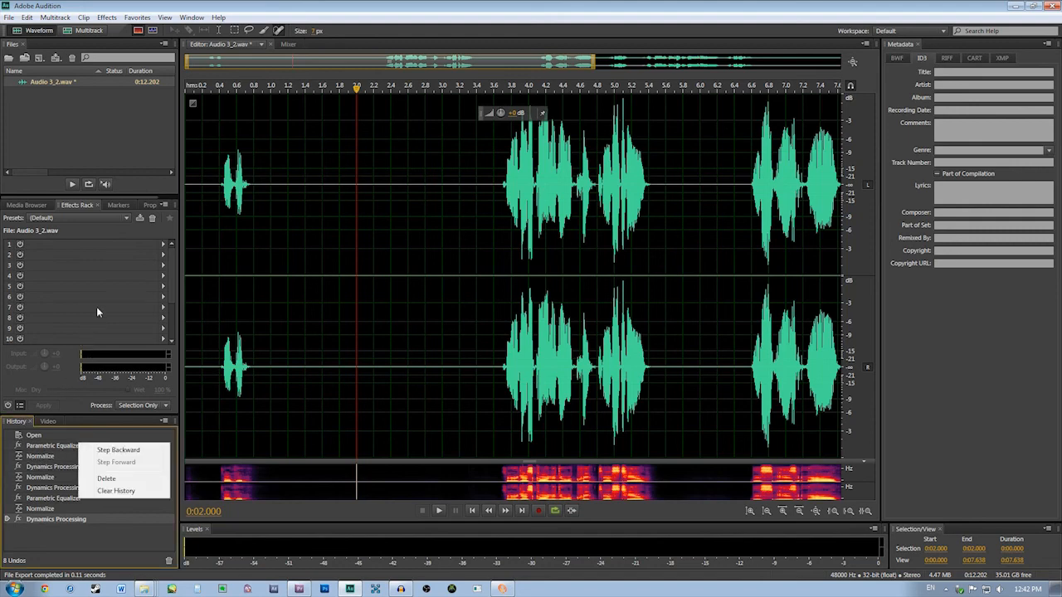
{"action": "left_click", "coordinate": [133, 188]}
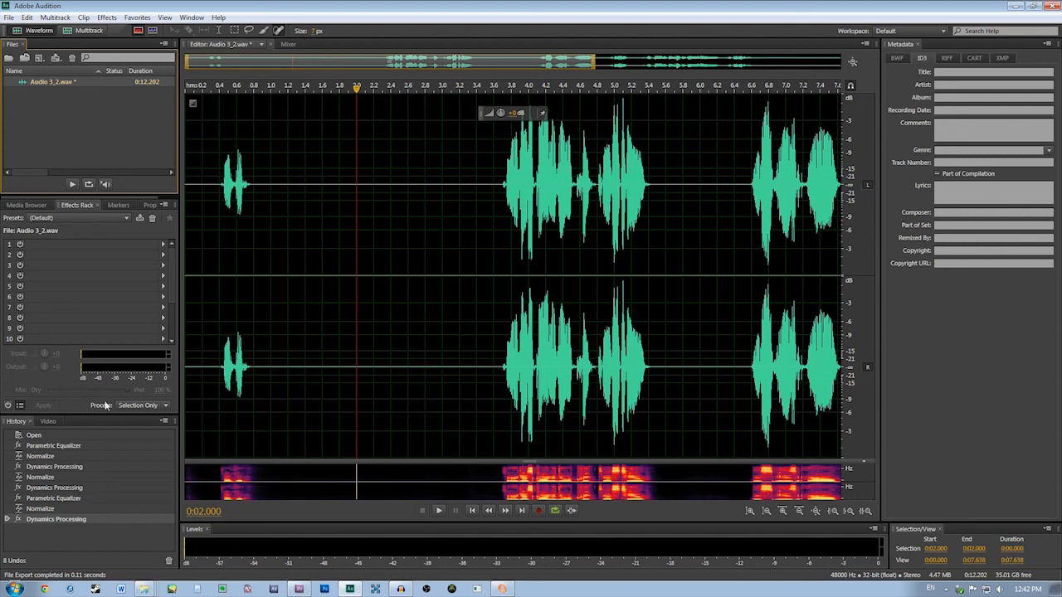
Select the entire Audio 3_2.wav waveform and examine the Dynamics Processing effect's available presets, closing it without applying
{"action": "left_click", "coordinate": [375, 165]}
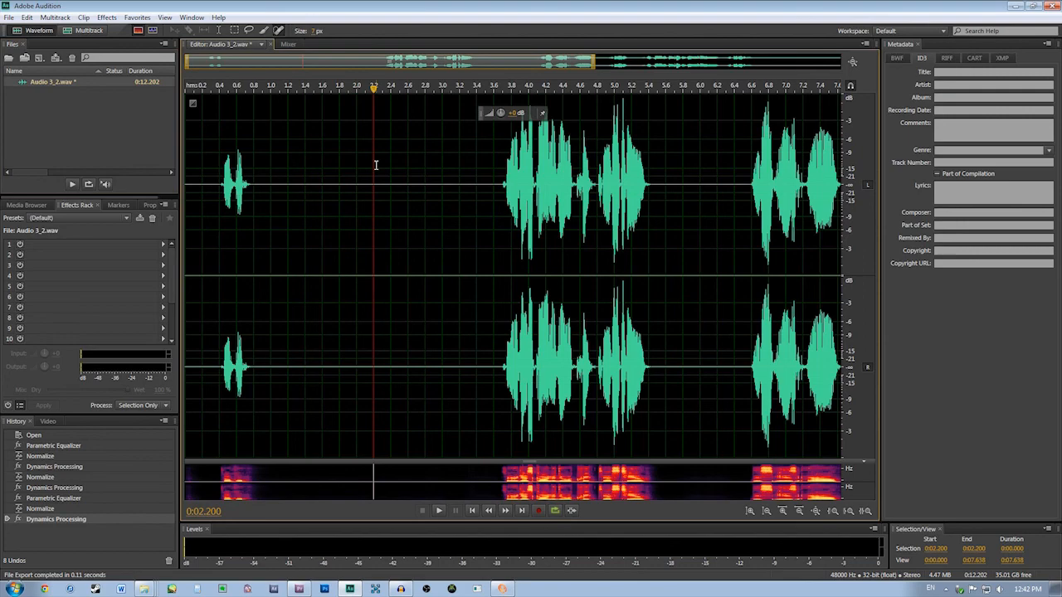
{"action": "key", "text": "ctrl+a"}
{"action": "left_click", "coordinate": [106, 17]}
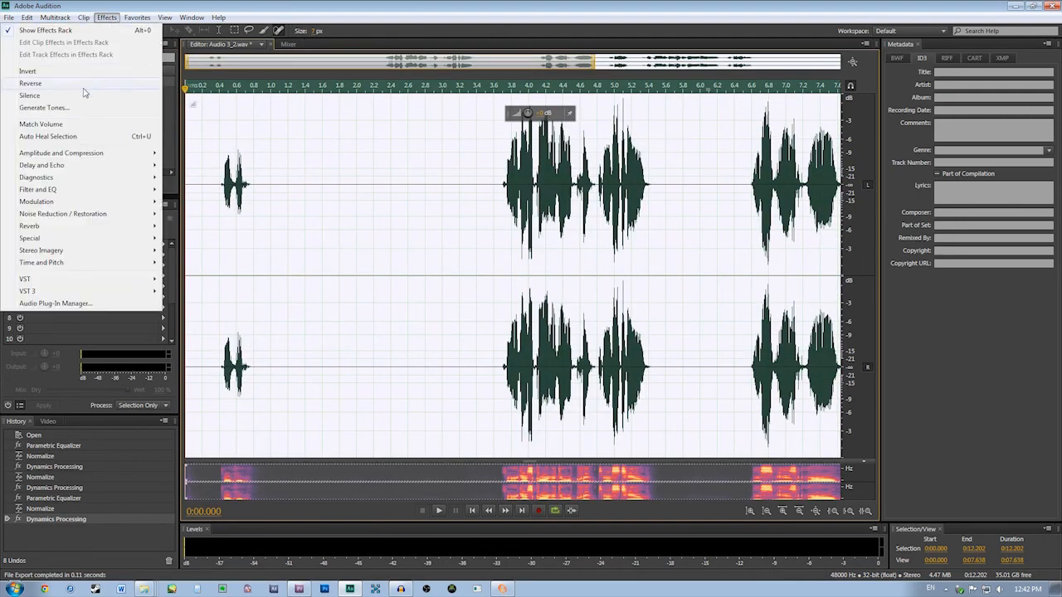
{"action": "mouse_move", "coordinate": [79, 154]}
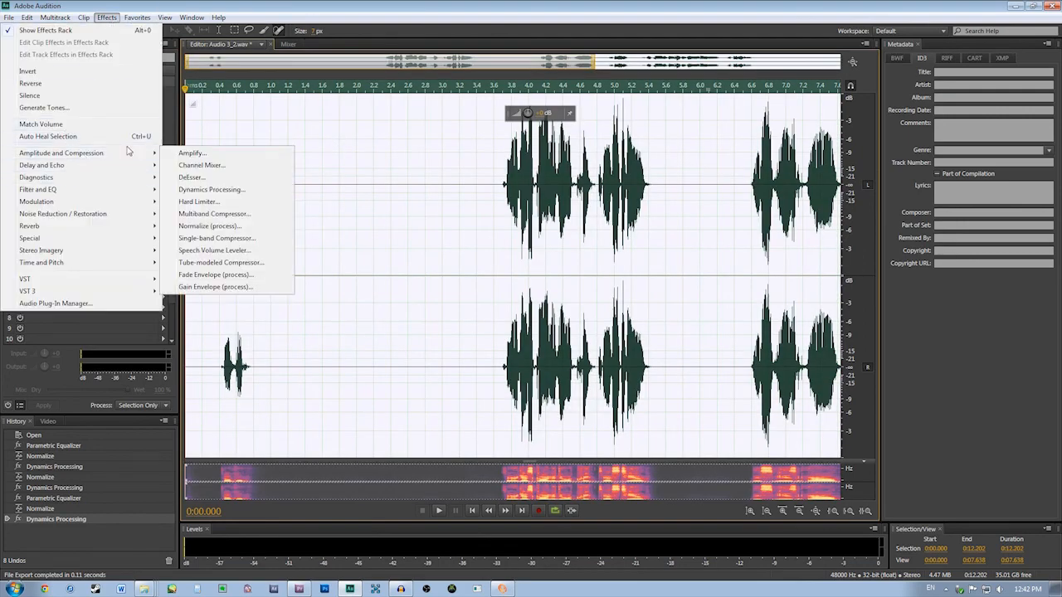
{"action": "left_click", "coordinate": [211, 189]}
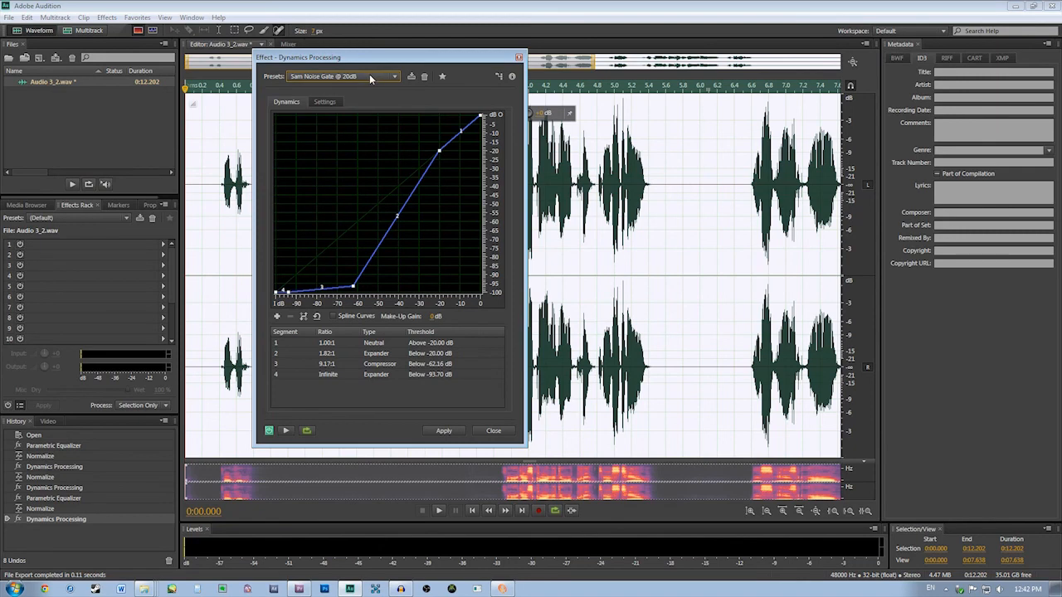
{"action": "left_click", "coordinate": [369, 76]}
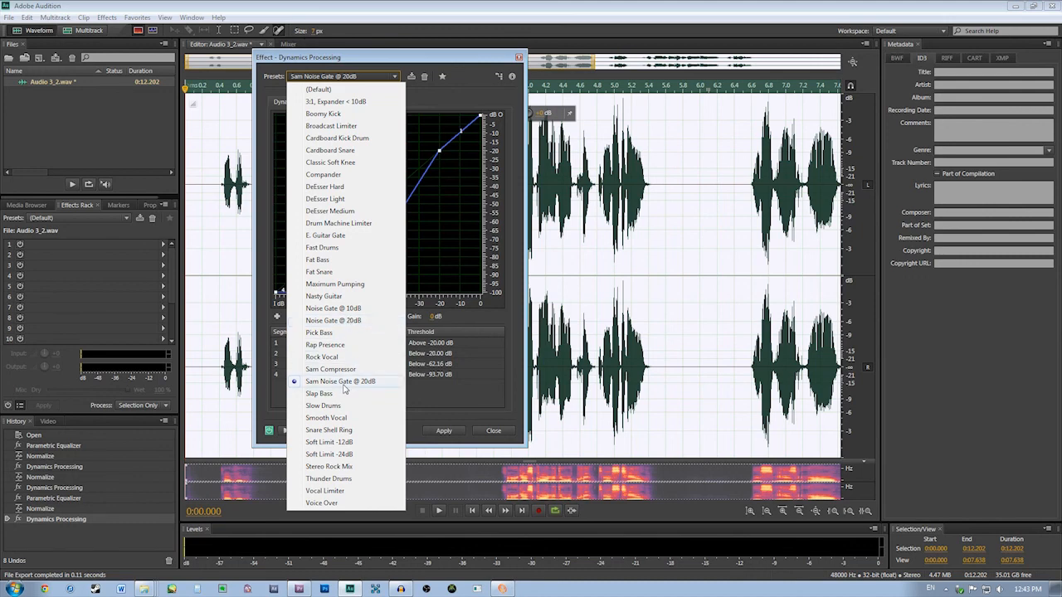
{"action": "left_click", "coordinate": [485, 317]}
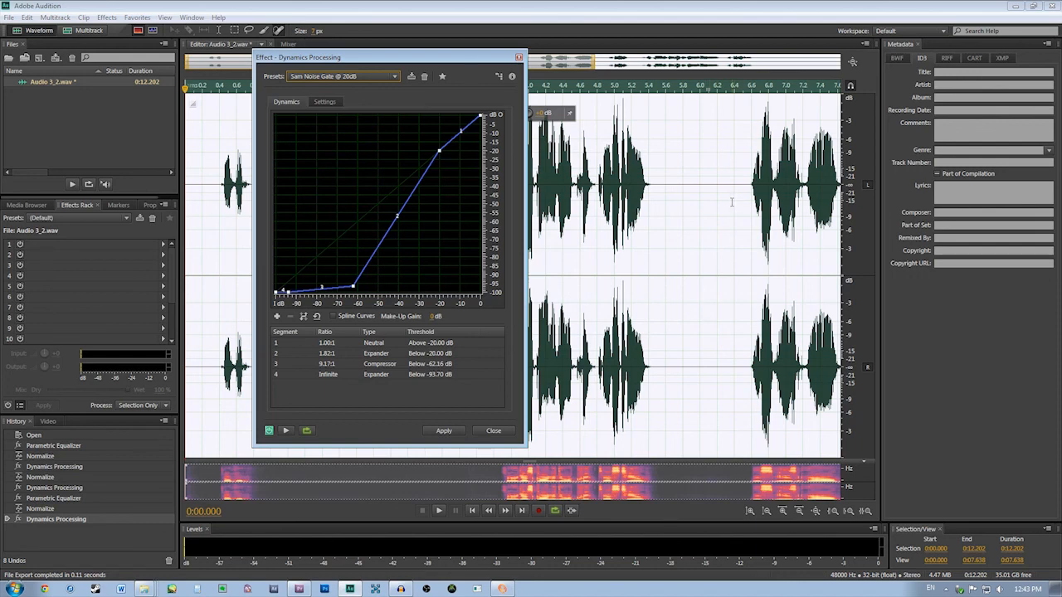
{"action": "left_click", "coordinate": [492, 433]}
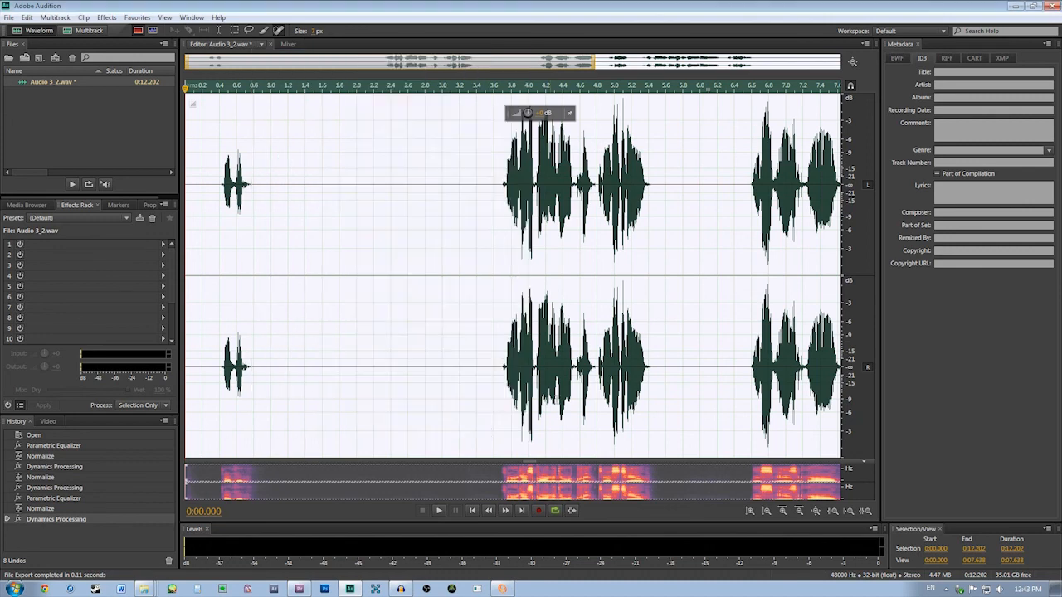